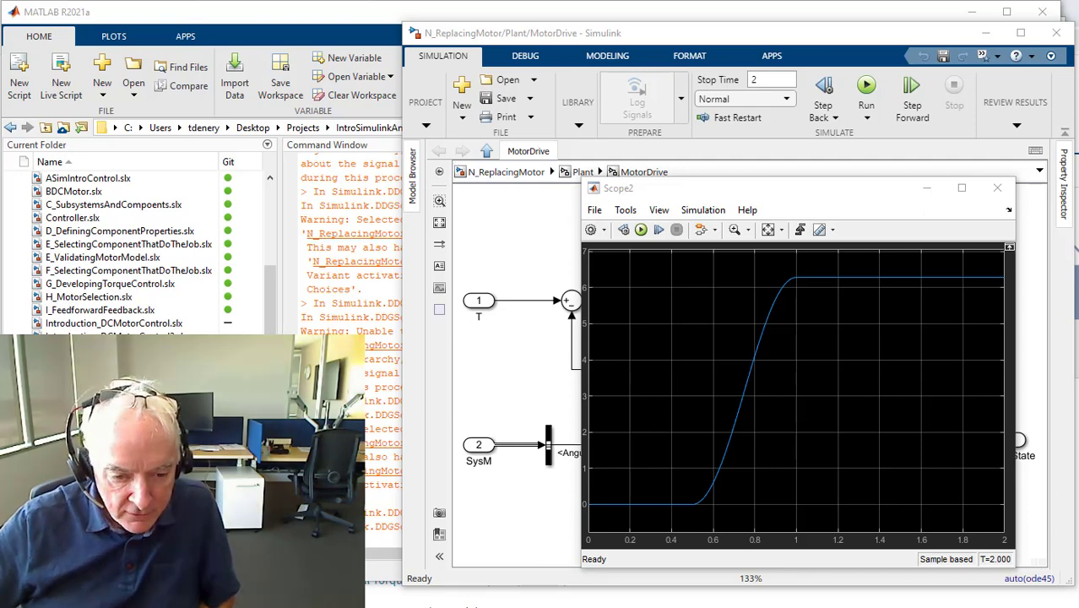
Open the Simulink Library Browser next to the MotorDrive model and its Scope2 window.
key("ctrl+shift+l")
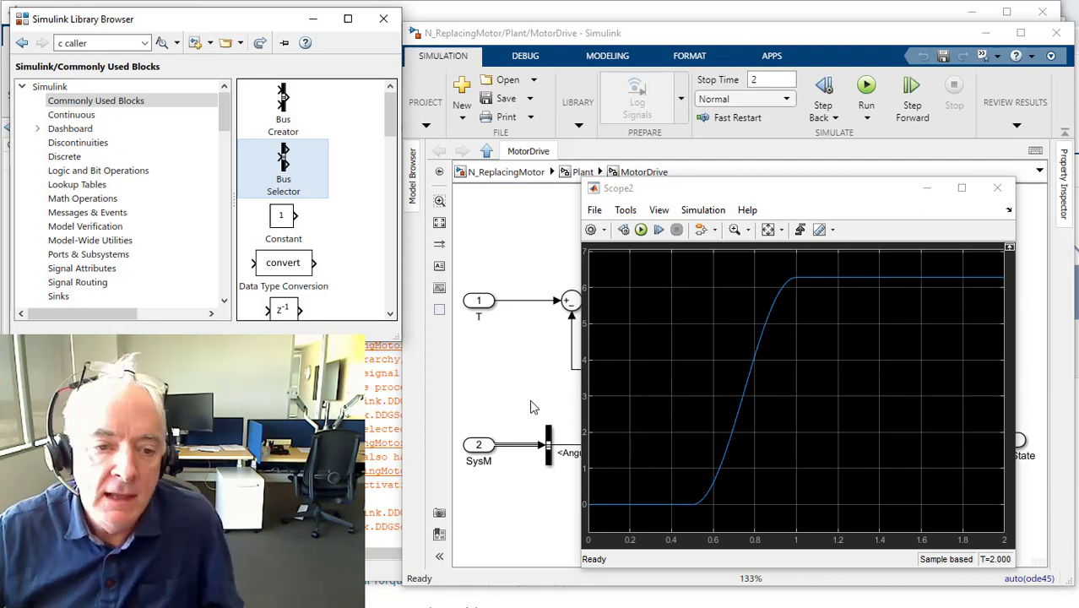
Bring the model window in front of the scope and go up to the Plant level.
left_click(515, 361)
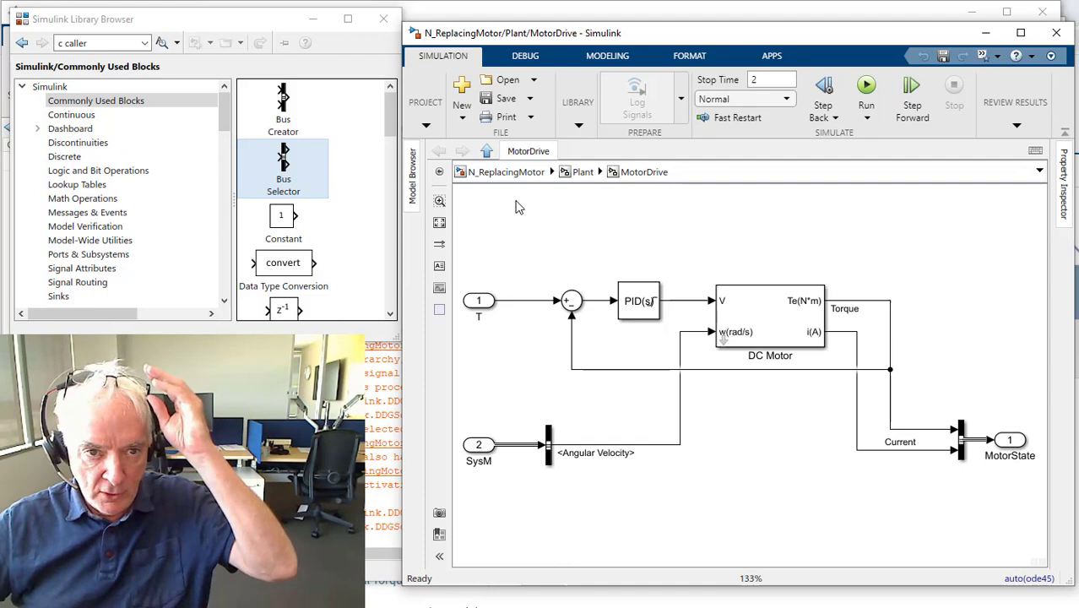
left_click(599, 171)
left_click(589, 174)
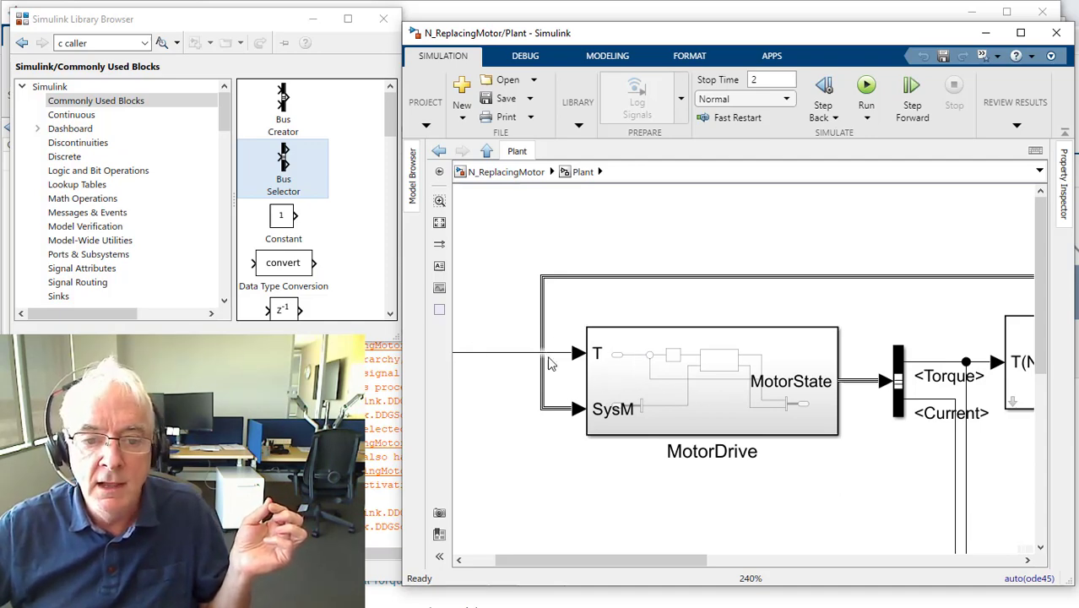
Reopen the MotorDrive subsystem with its PID and DC Motor, then show the window switcher.
left_click(789, 402)
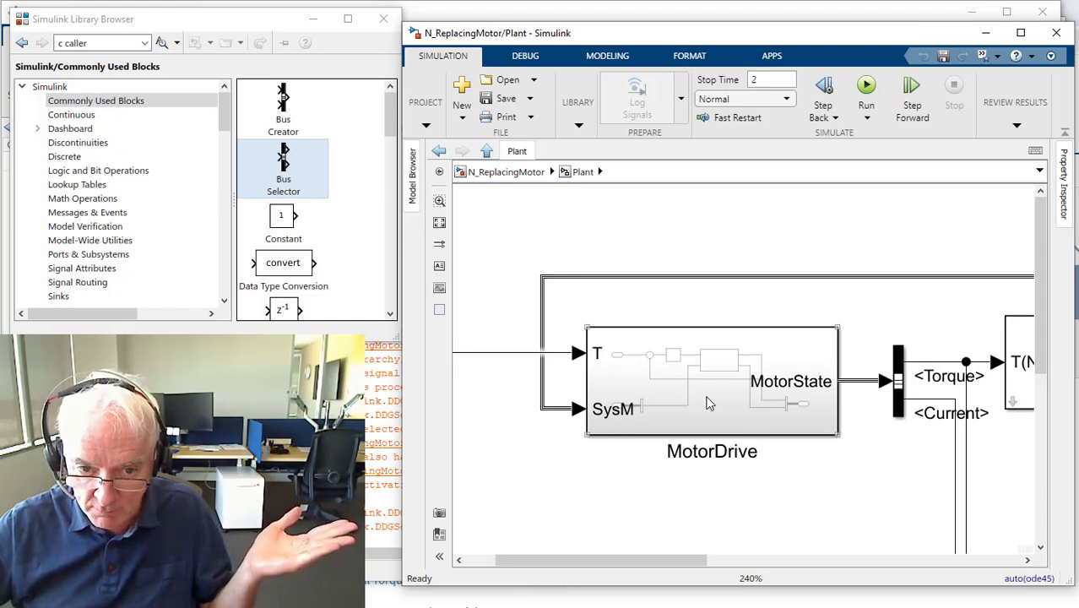
left_click(699, 411)
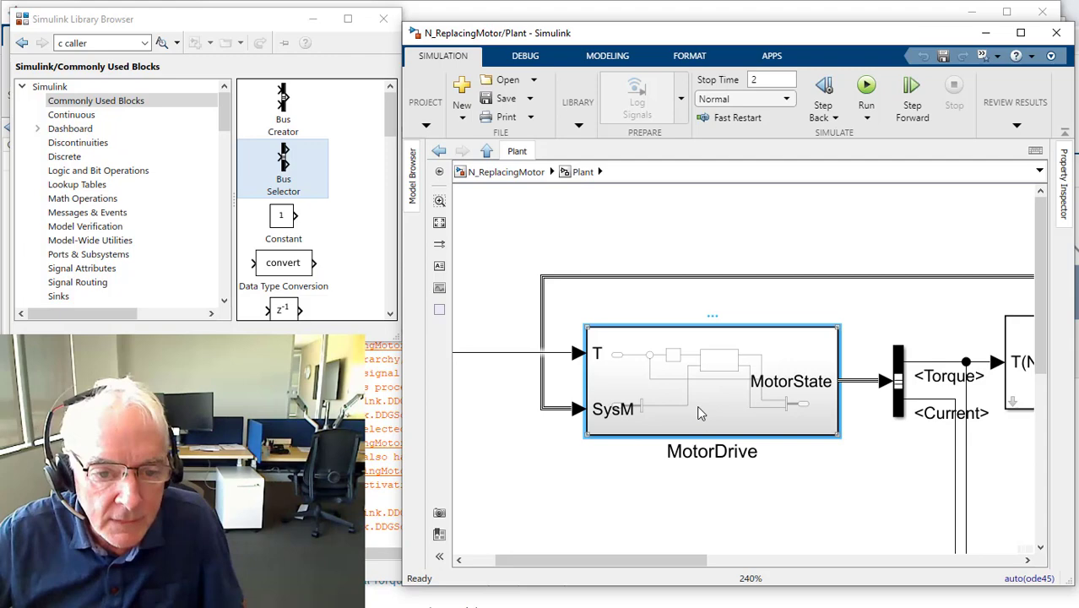
double_click(637, 427)
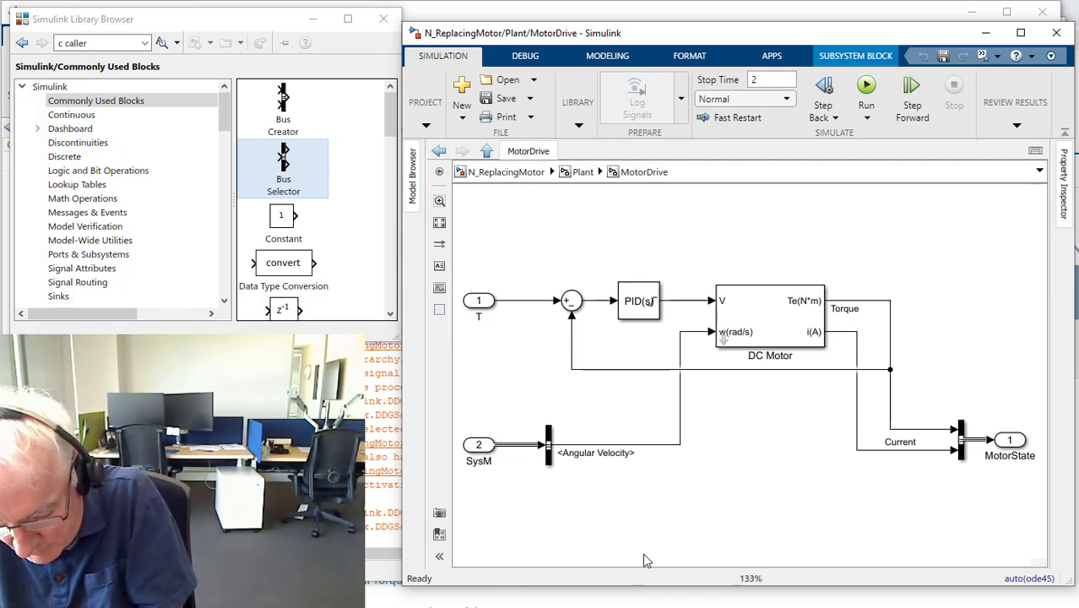
key("alt+Tab")
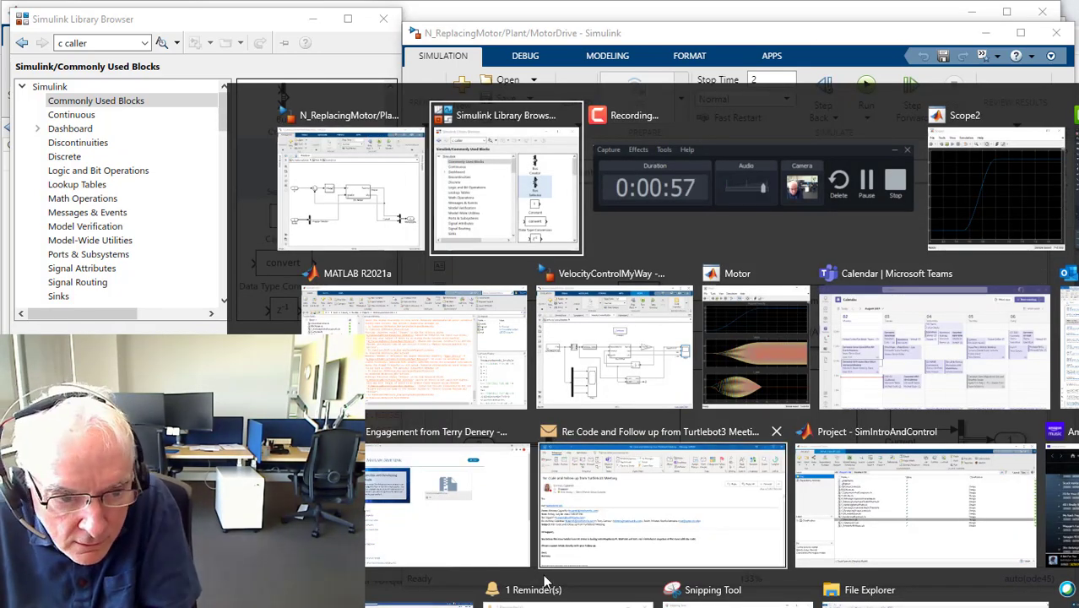
In VelocityControlMyWay, copy the powergui1, ElectricDrive and Motor scope blocks.
left_click(590, 384)
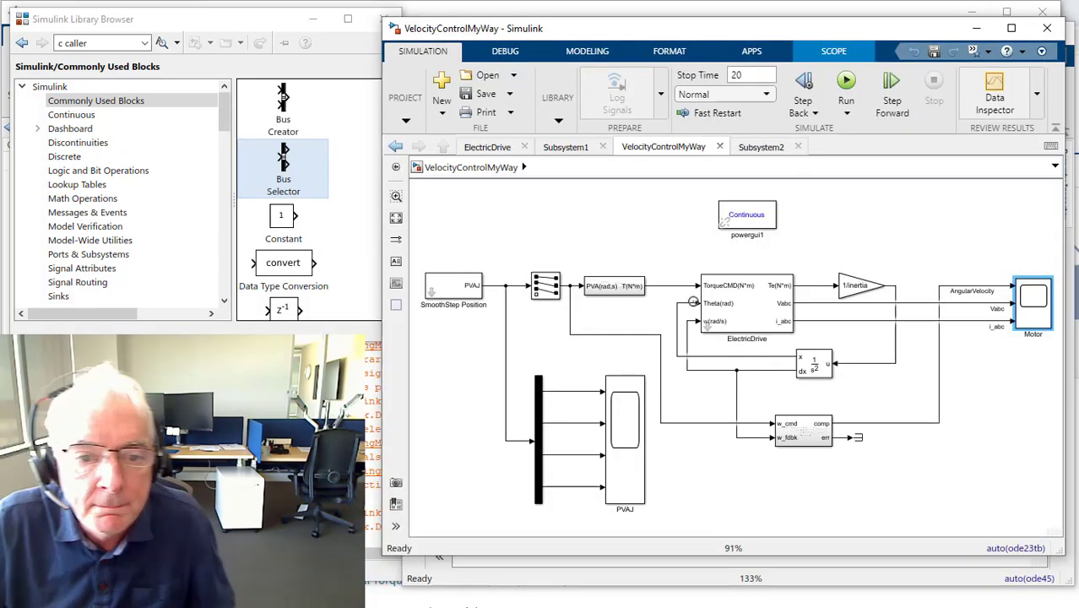
left_click_drag(708, 204, 770, 288)
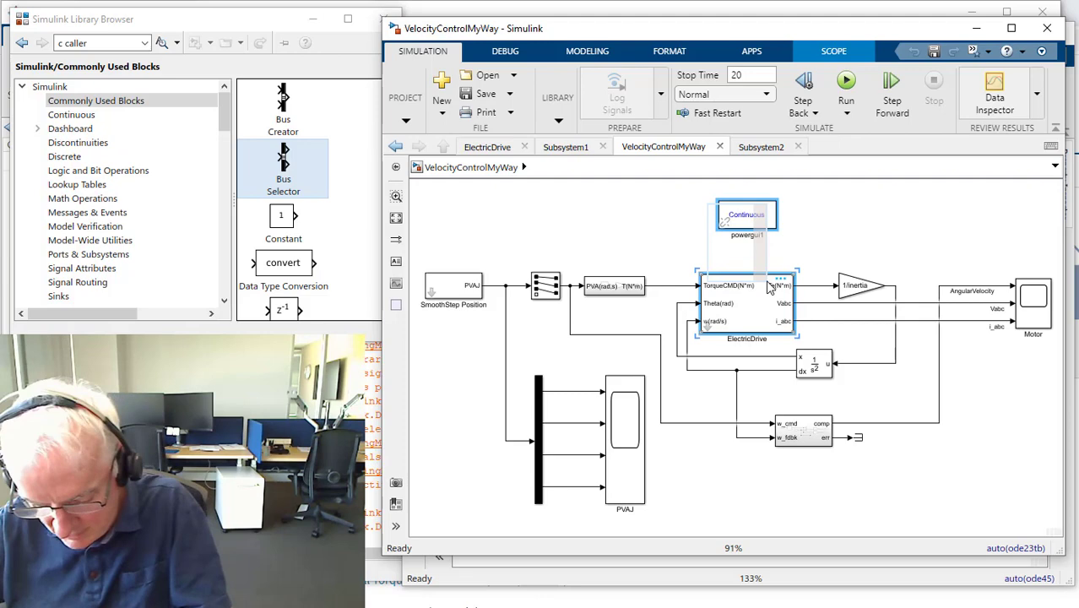
left_click(1045, 315, "shift")
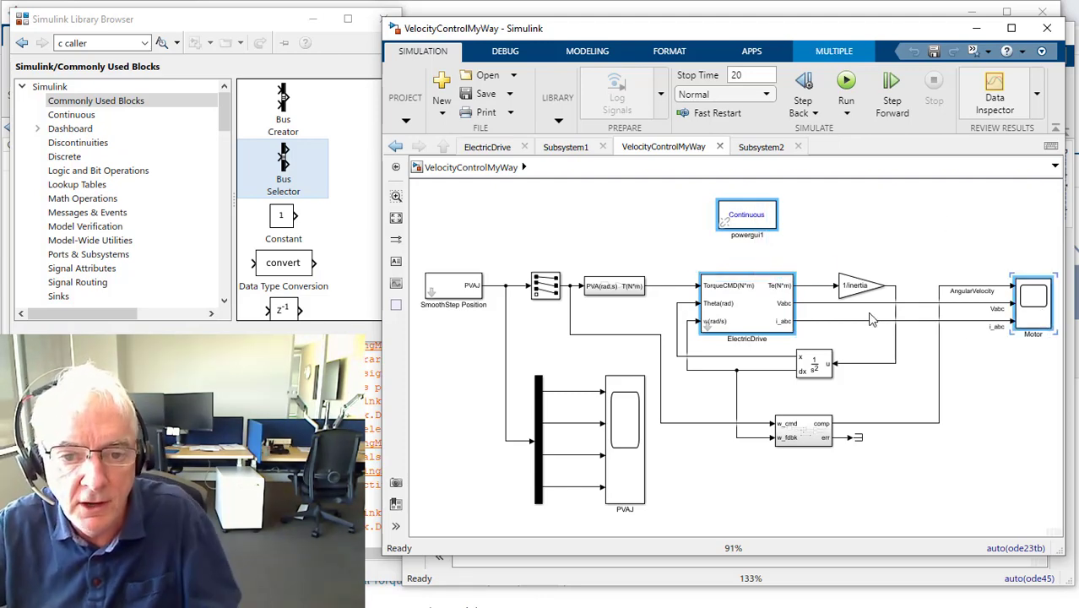
right_click(740, 316)
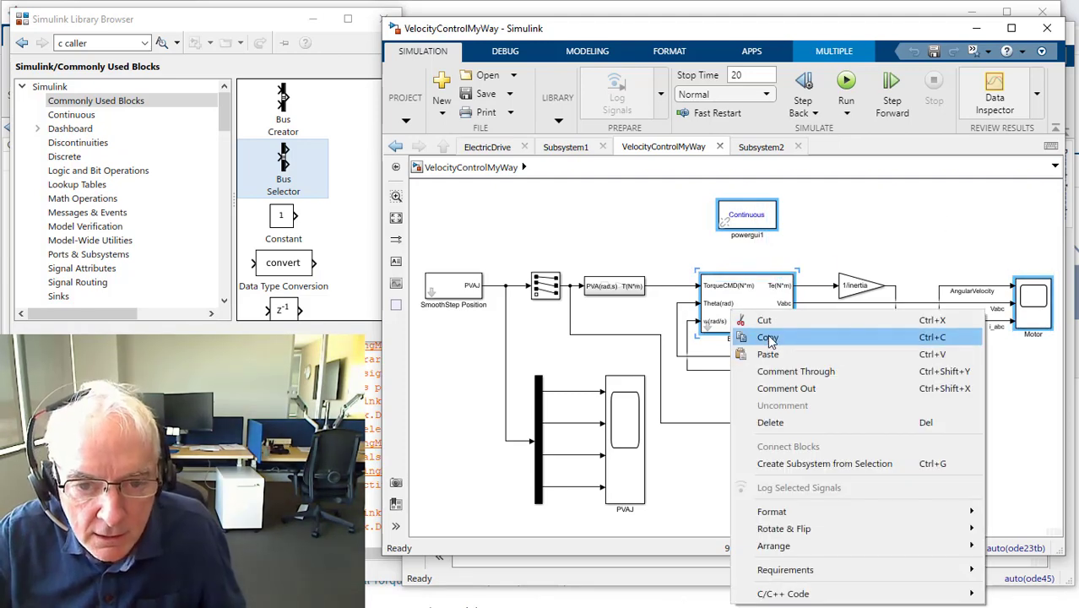
left_click(765, 338)
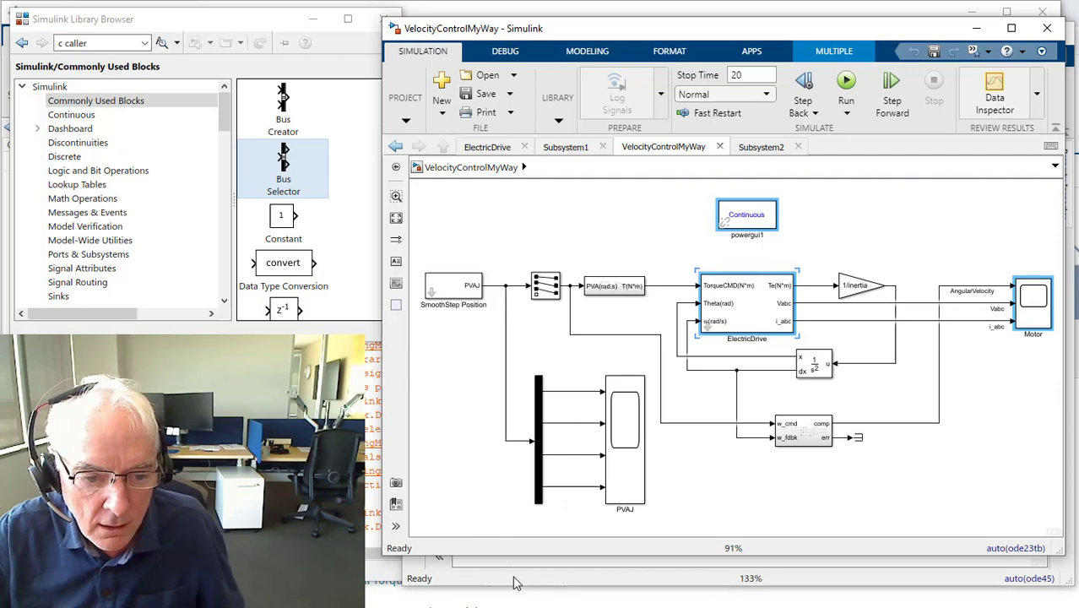
Paste the copied blocks into the MotorDrive subsystem.
left_click(515, 581)
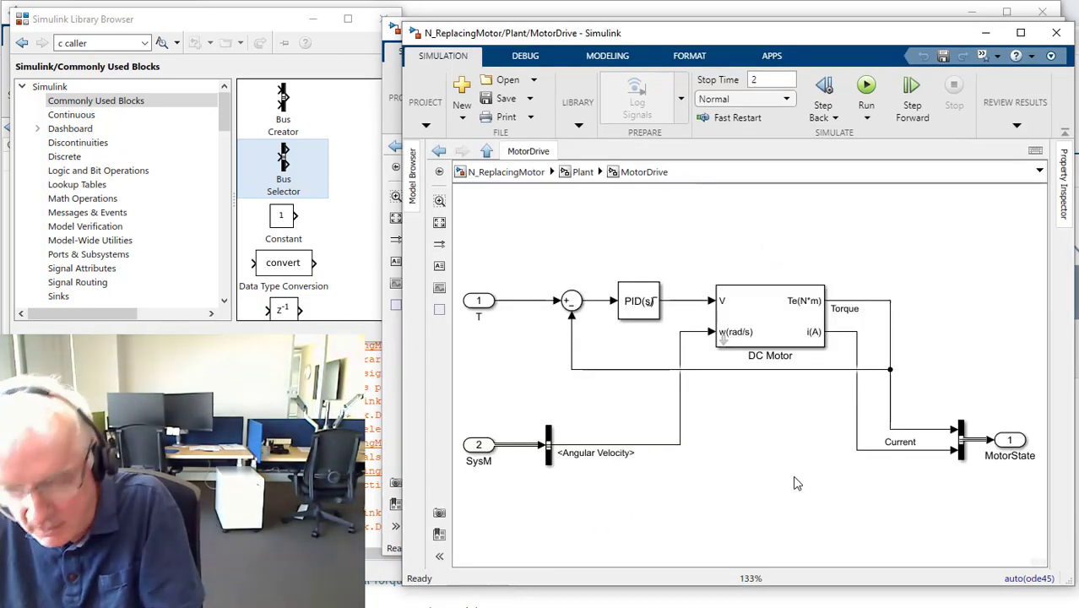
key("ctrl+v")
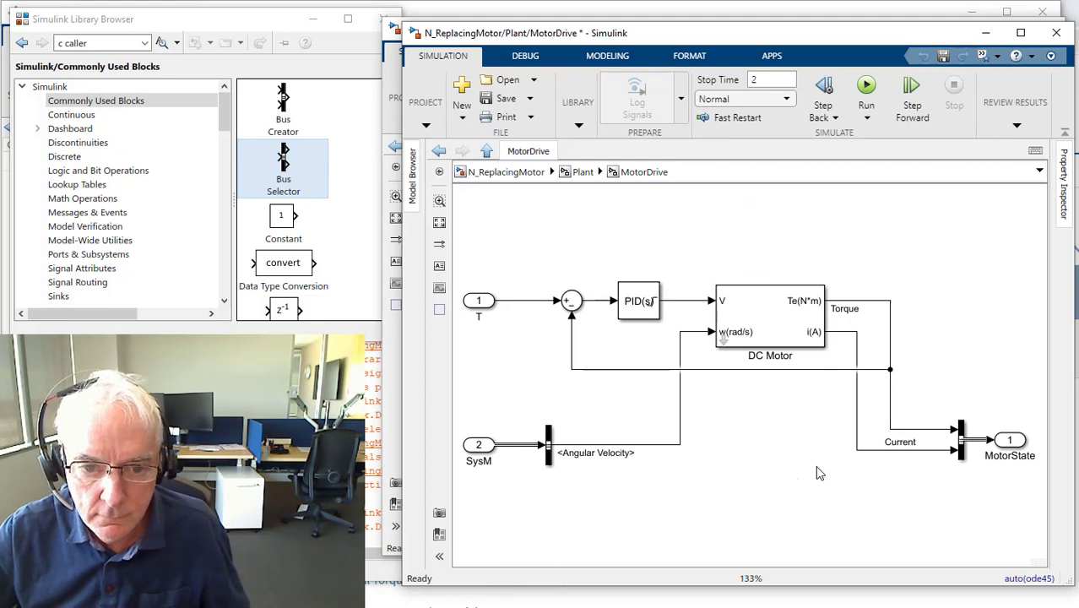
key("ctrl+v")
Fit the diagram in view and move the pasted Motor scope up toward it.
left_click(750, 444)
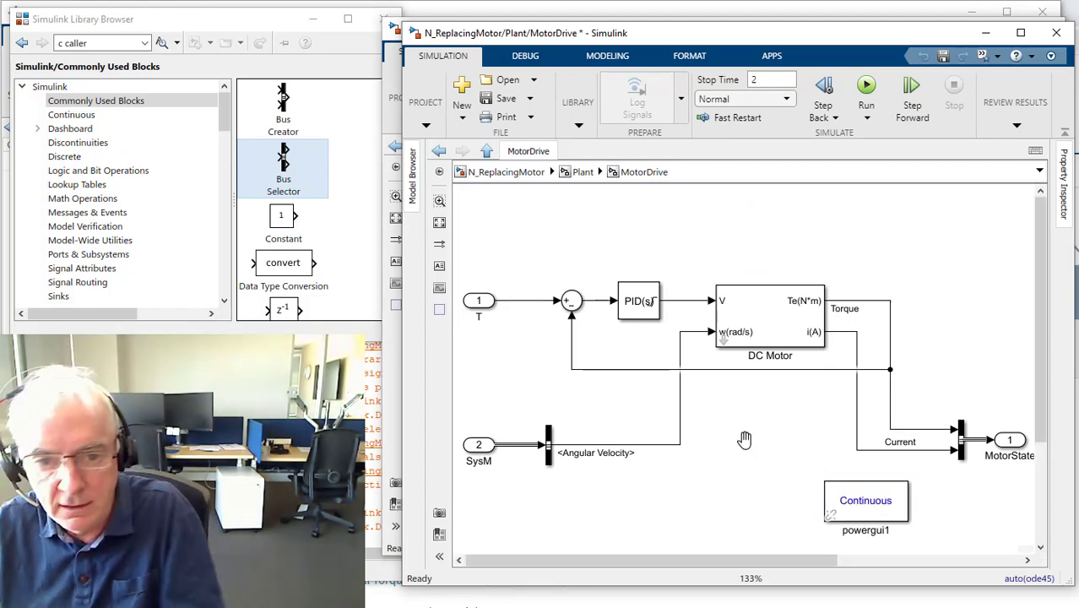
key("space")
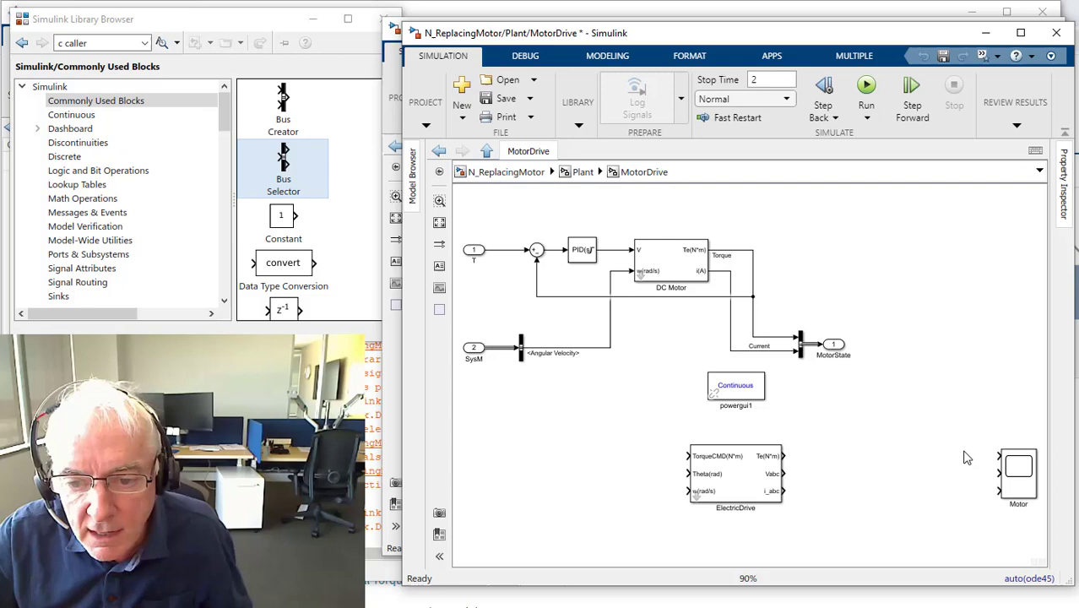
left_click(1020, 475, "ctrl")
left_click_drag(1028, 472, 992, 424)
left_click(647, 380)
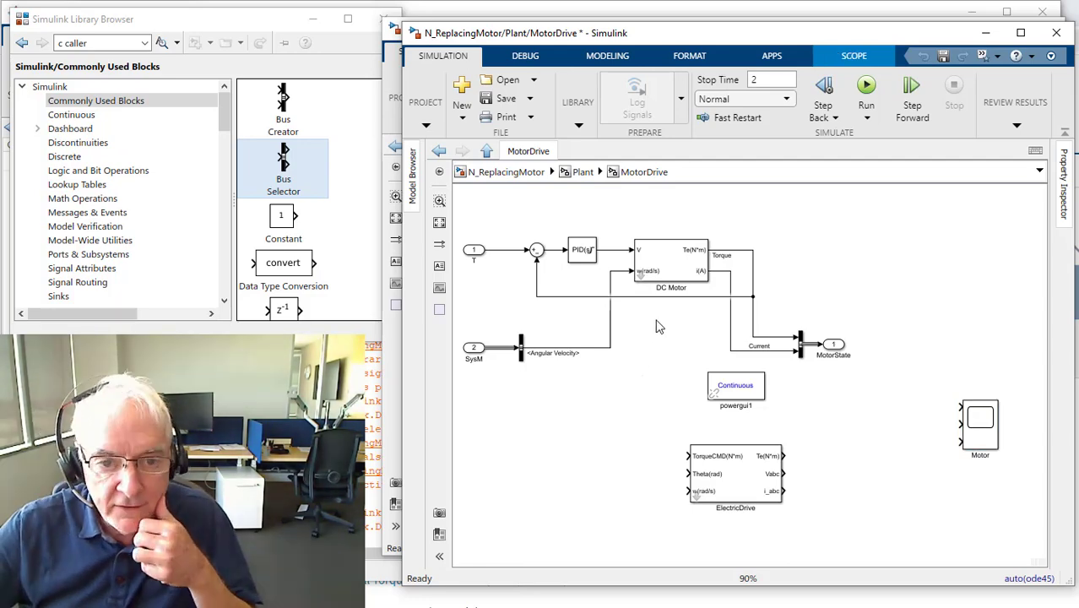
Delete the sum and PID blocks and the leftover line into the DC Motor's V input.
left_click(707, 469)
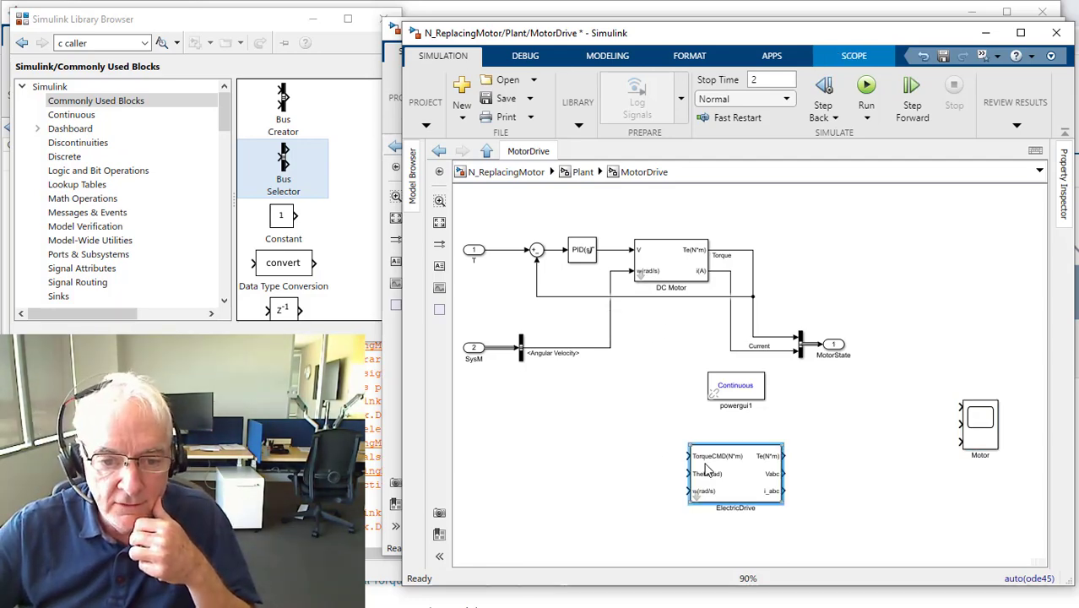
left_click(510, 250)
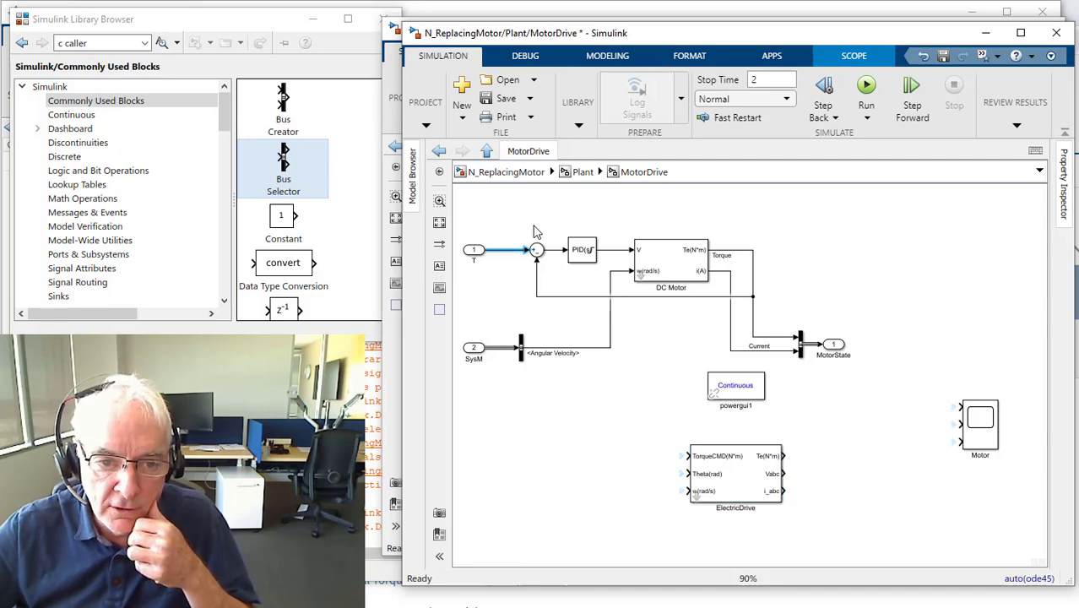
left_click_drag(533, 230, 593, 306)
key("Delete")
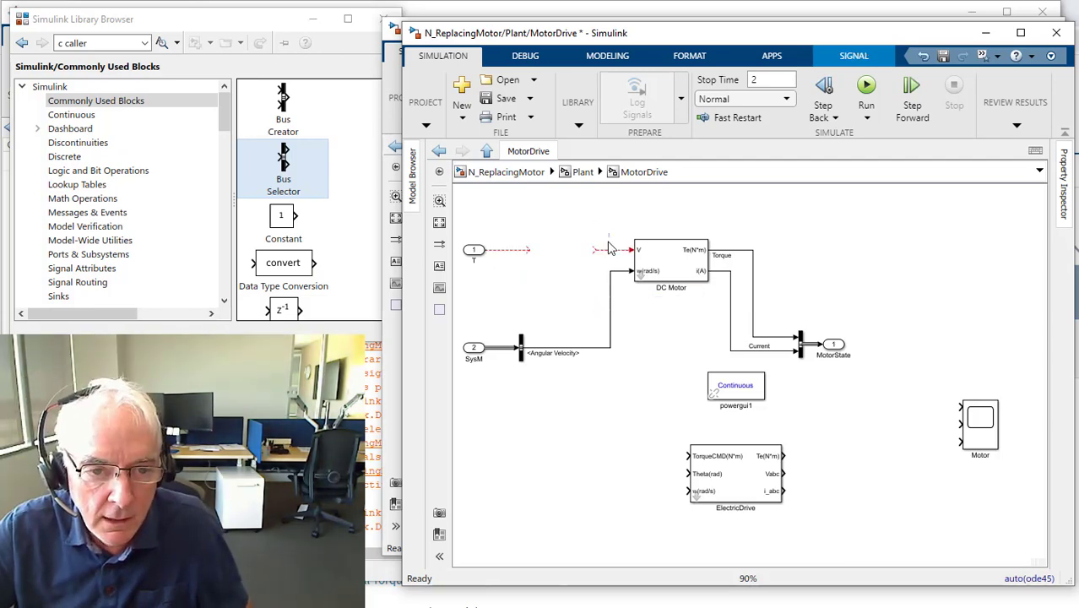
left_click_drag(606, 235, 586, 256)
key("Delete")
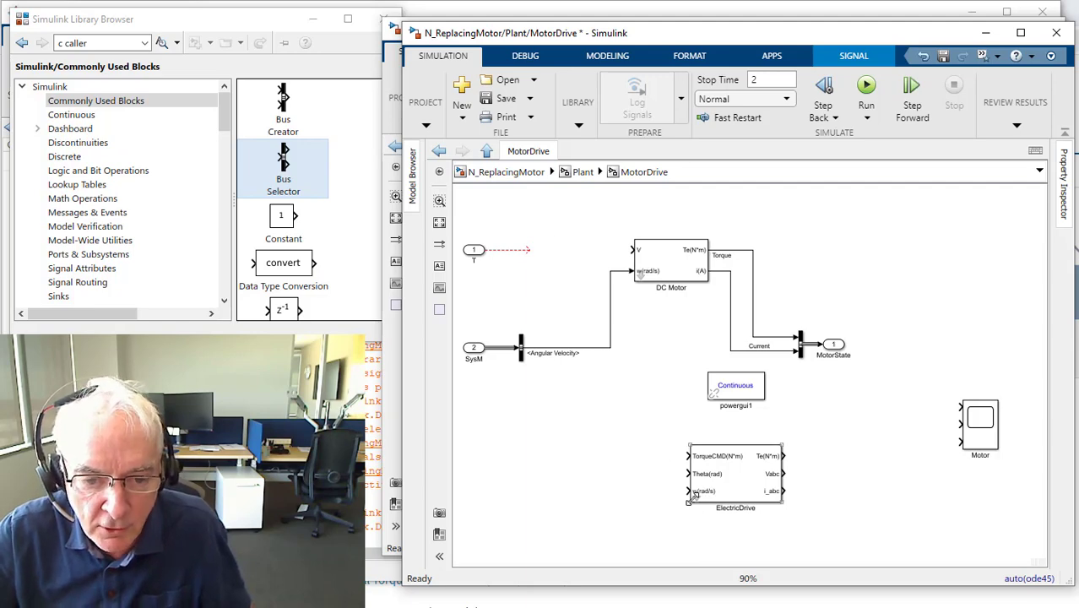
Open ElectricDrive and inspect its FOC controller, mux and motor section.
double_click(697, 498)
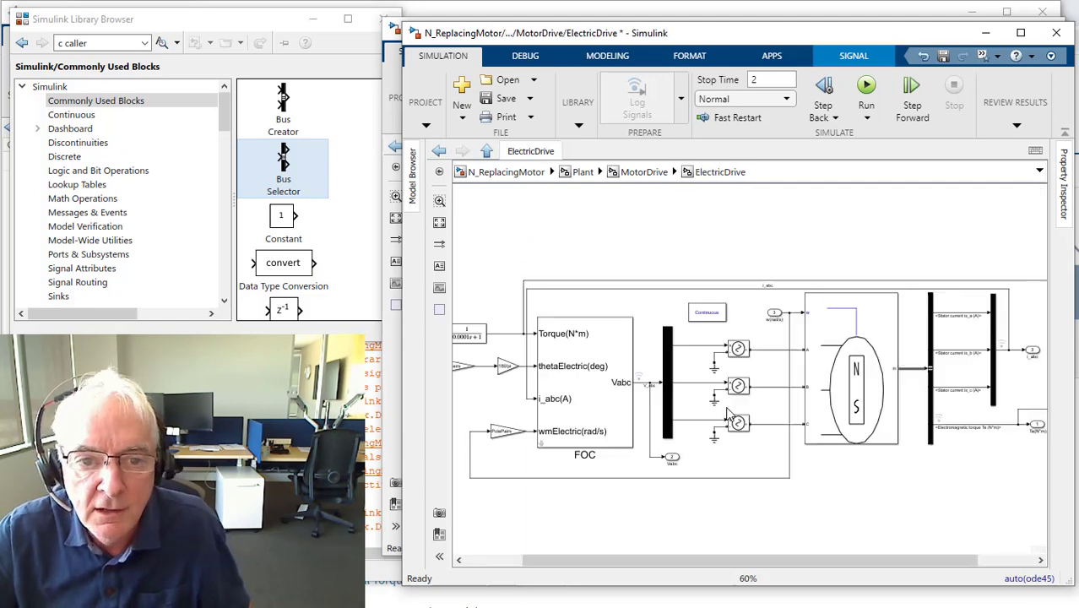
key("space")
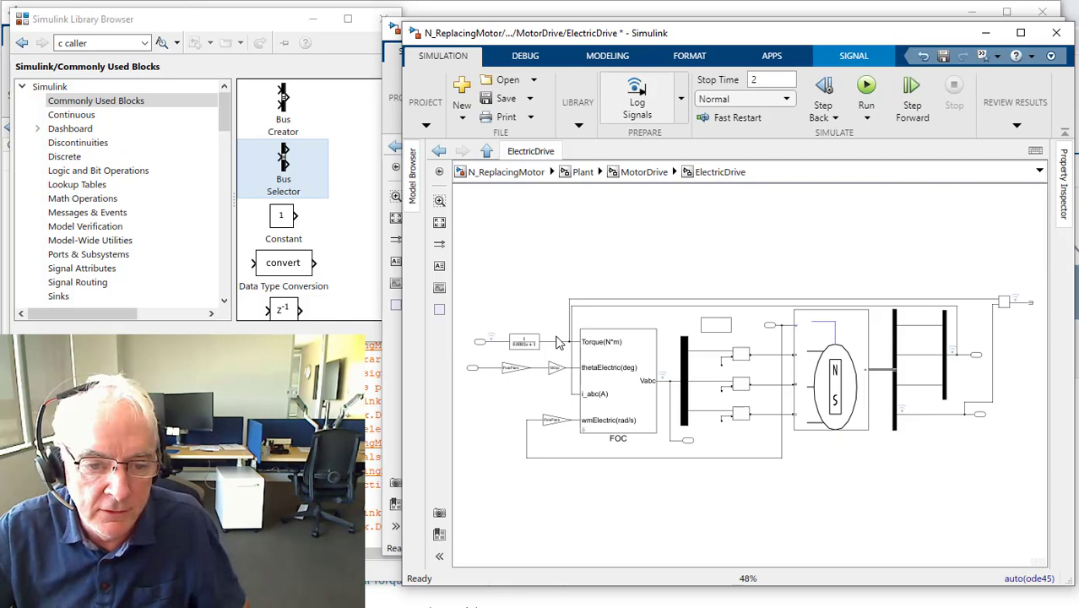
left_click(602, 380)
left_click(601, 380)
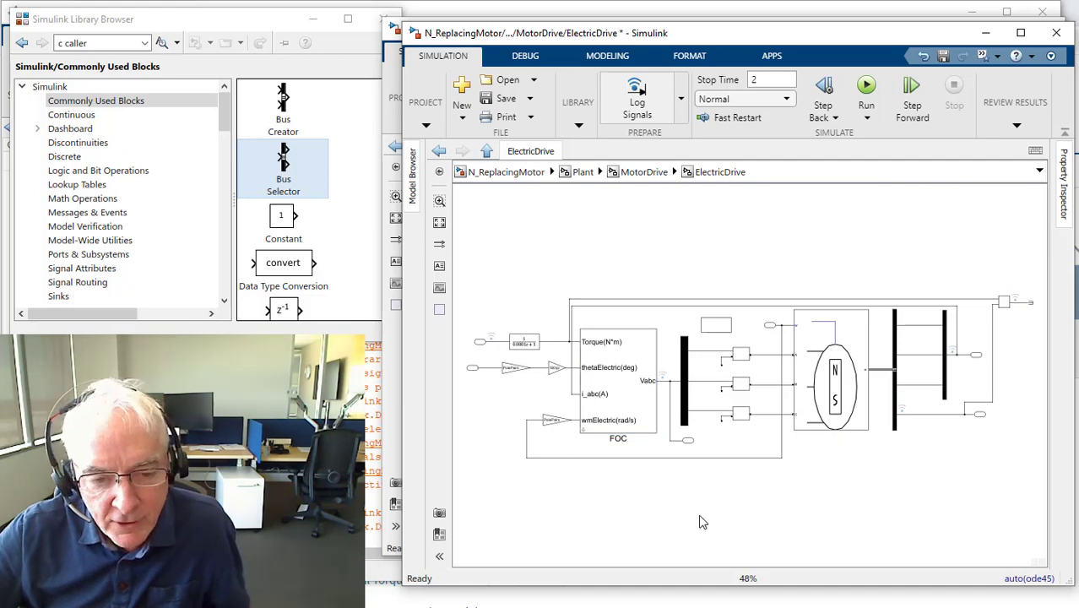
left_click_drag(628, 489, 820, 360)
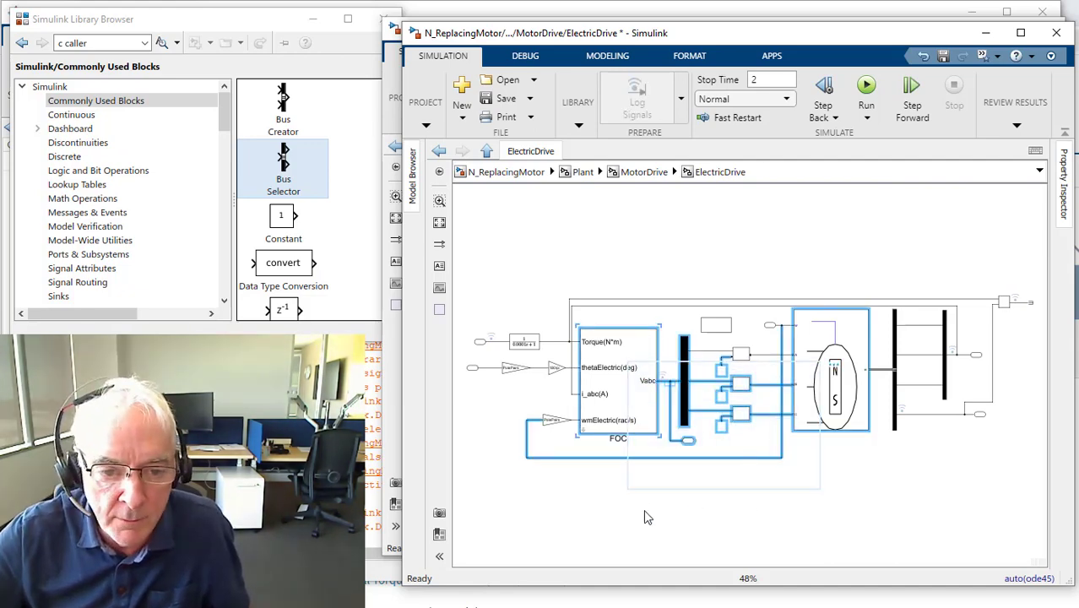
left_click(579, 506)
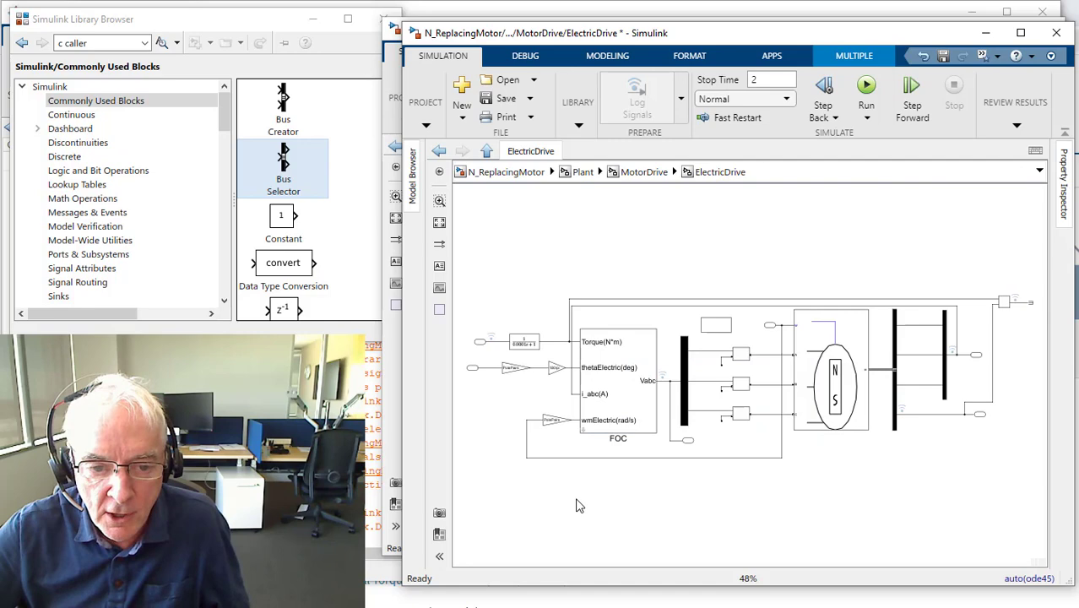
left_click(605, 371)
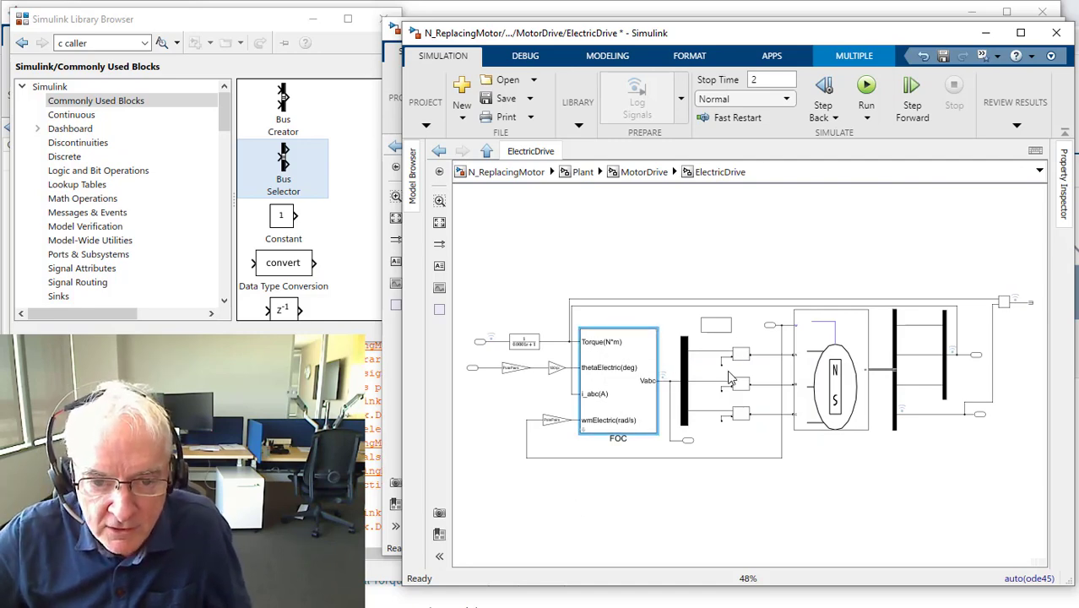
left_click(819, 378)
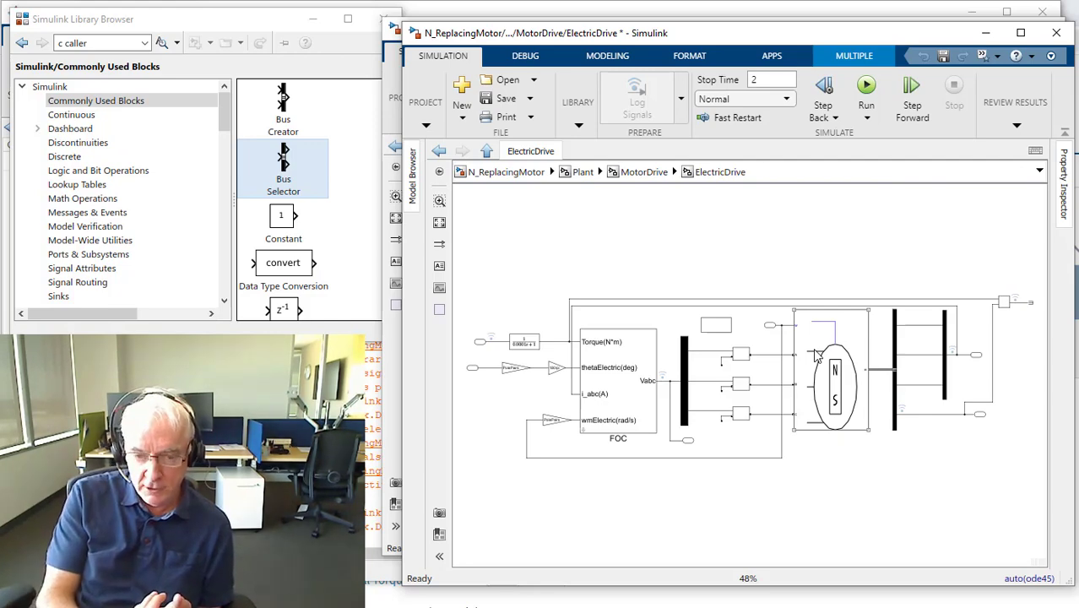
Examine the three phase lines into the motor, then go back up to MotorDrive.
left_click(816, 356)
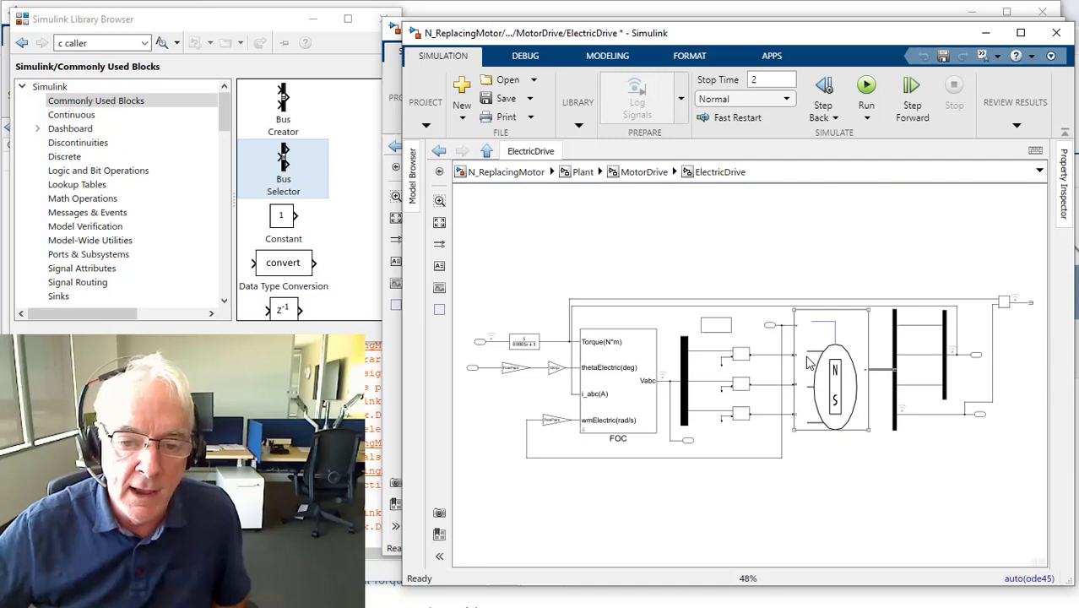
left_click(816, 368)
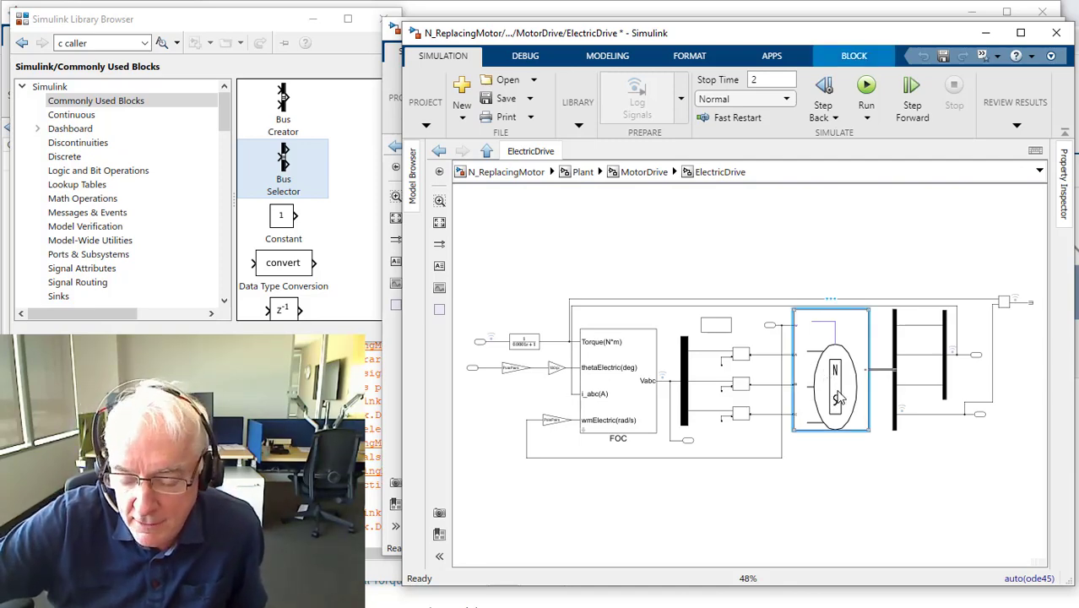
left_click_drag(763, 342, 772, 427)
left_click(757, 340)
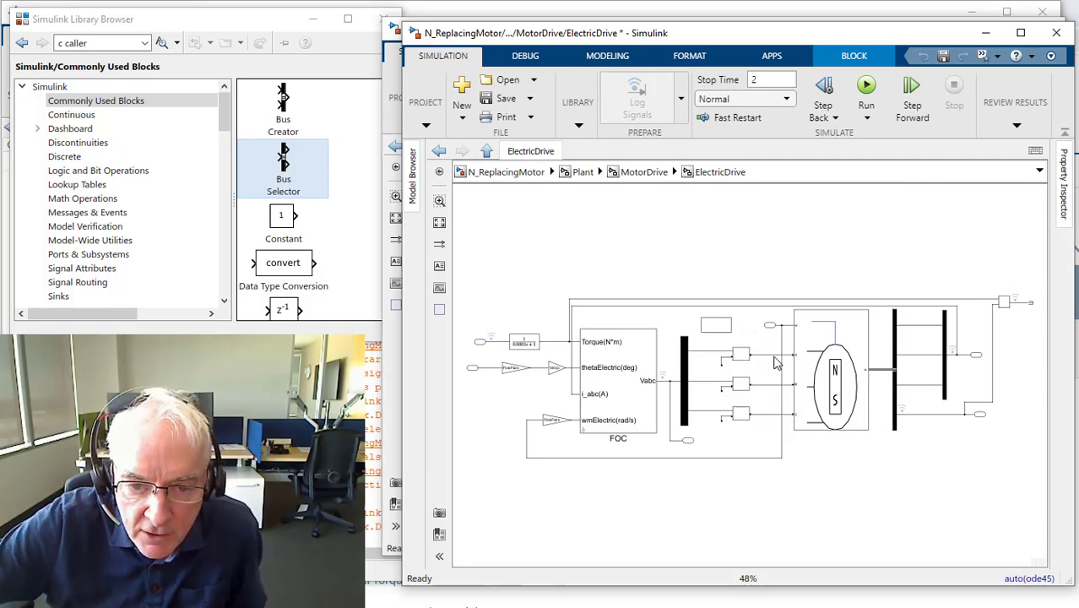
left_click(770, 360, "shift")
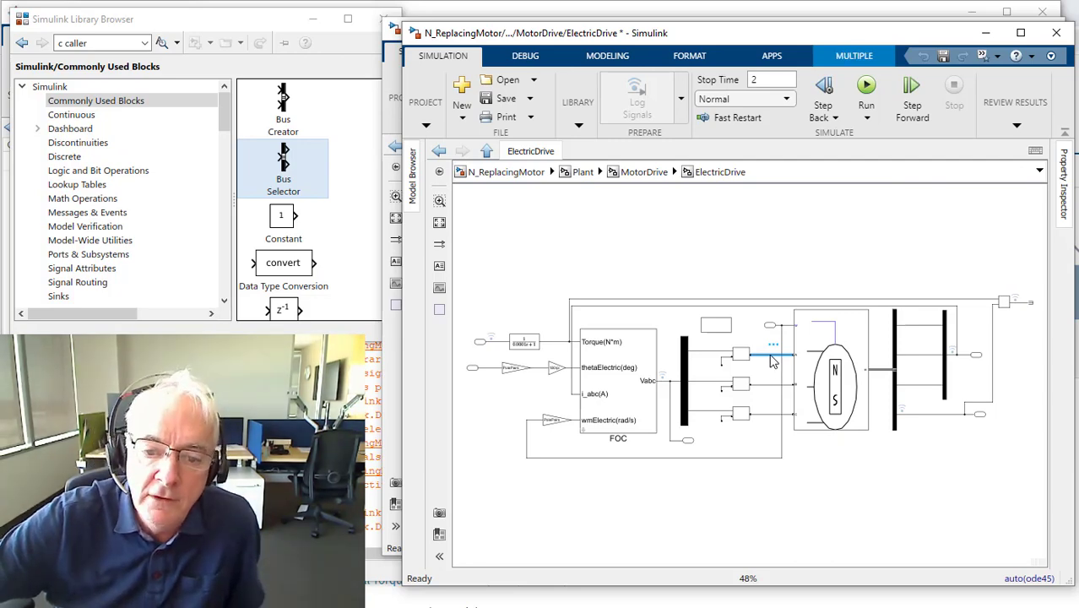
left_click(763, 360)
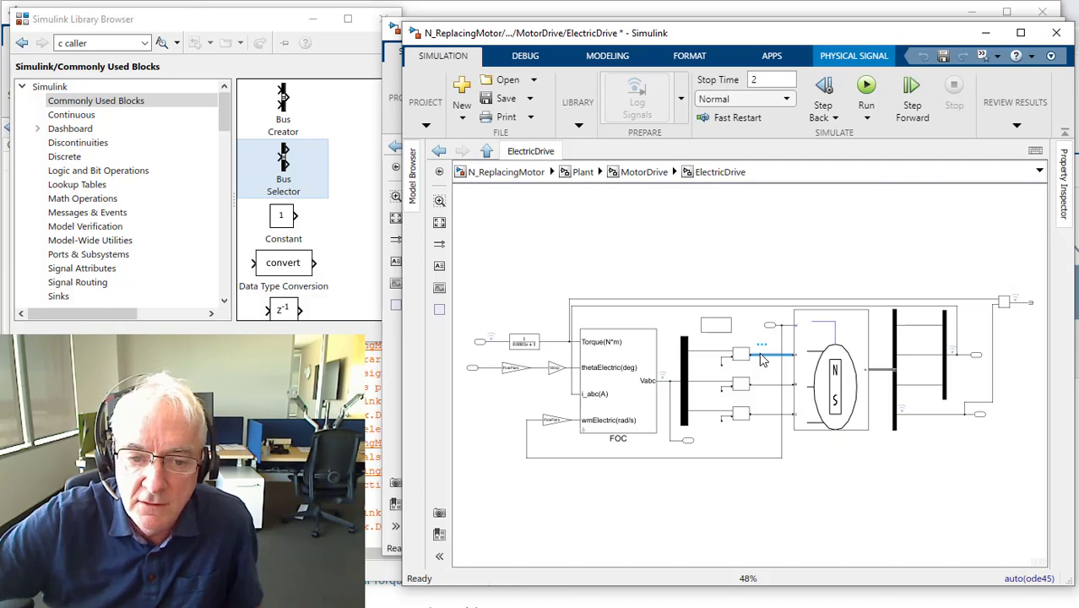
left_click(635, 173)
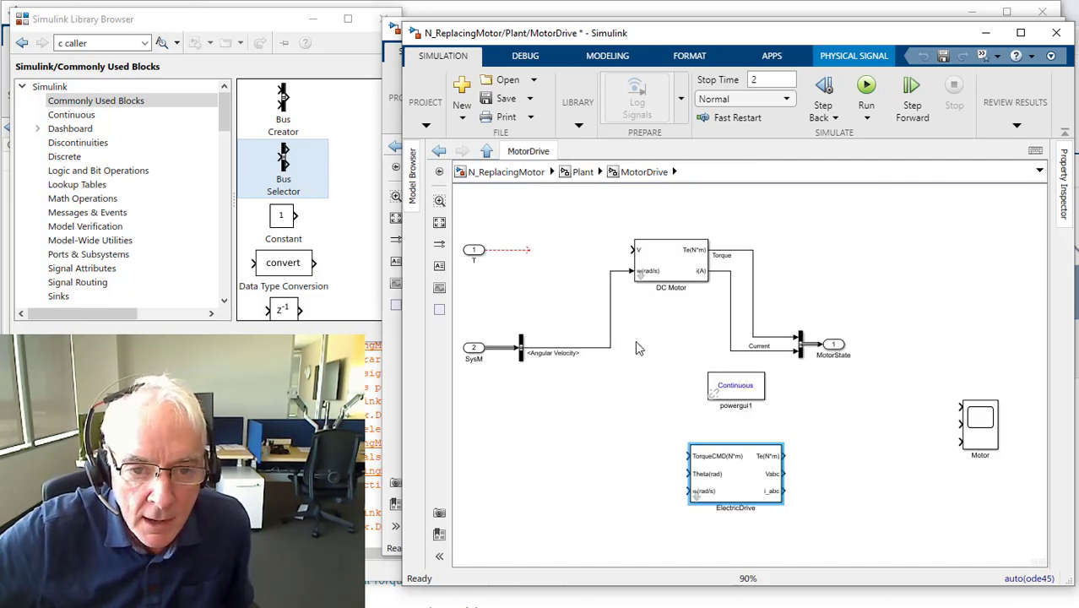
Drag the ElectricDrive block up-left beside the SysM bus, below the DC Motor.
left_click(649, 368)
left_click(675, 276)
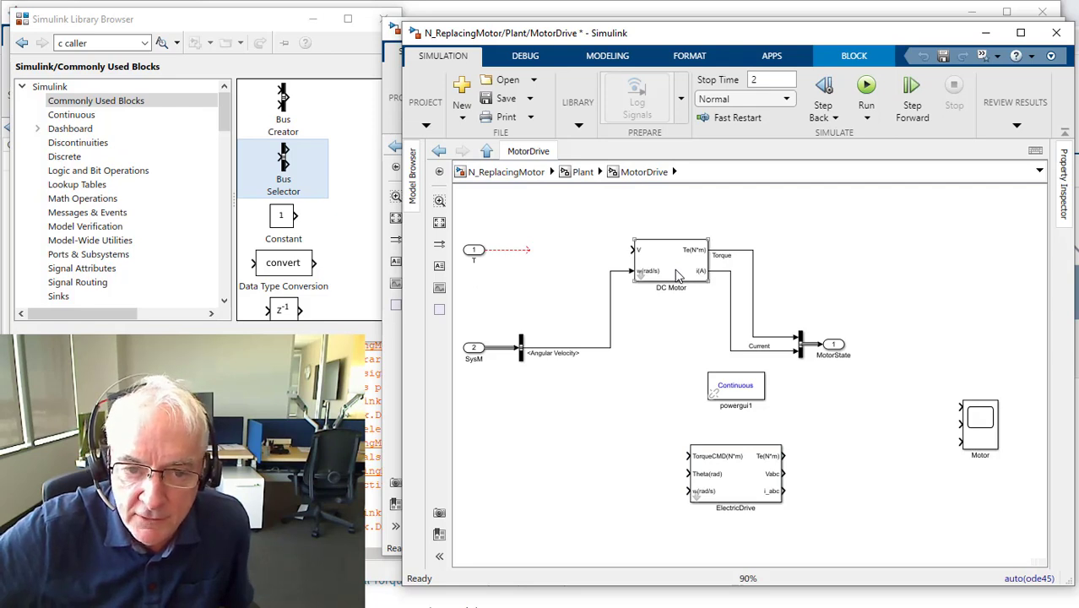
key("Tab")
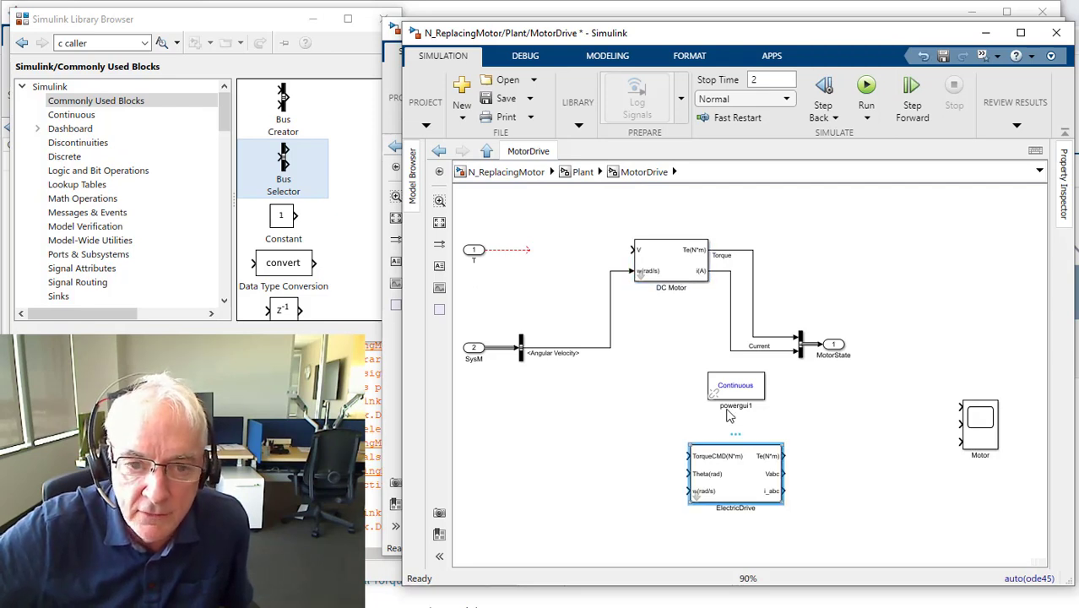
left_click(675, 271)
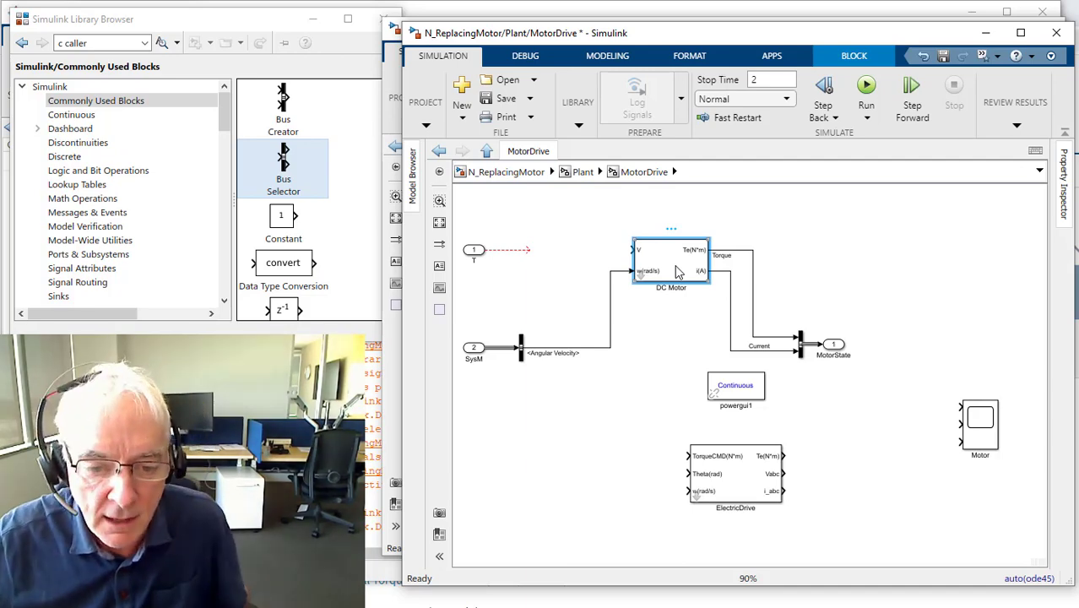
left_click(793, 482)
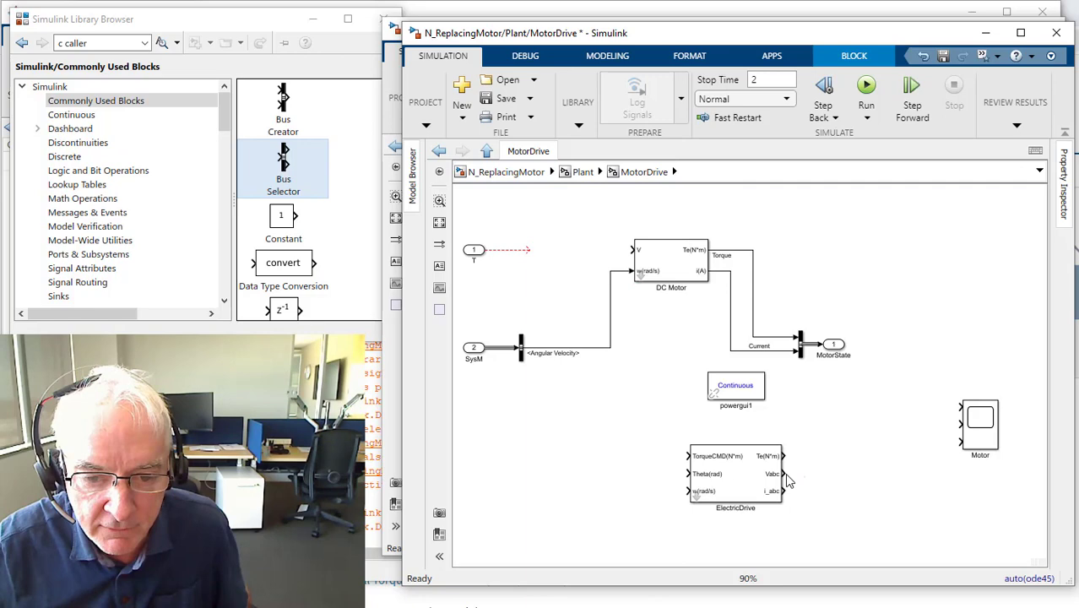
left_click_drag(749, 483, 600, 420)
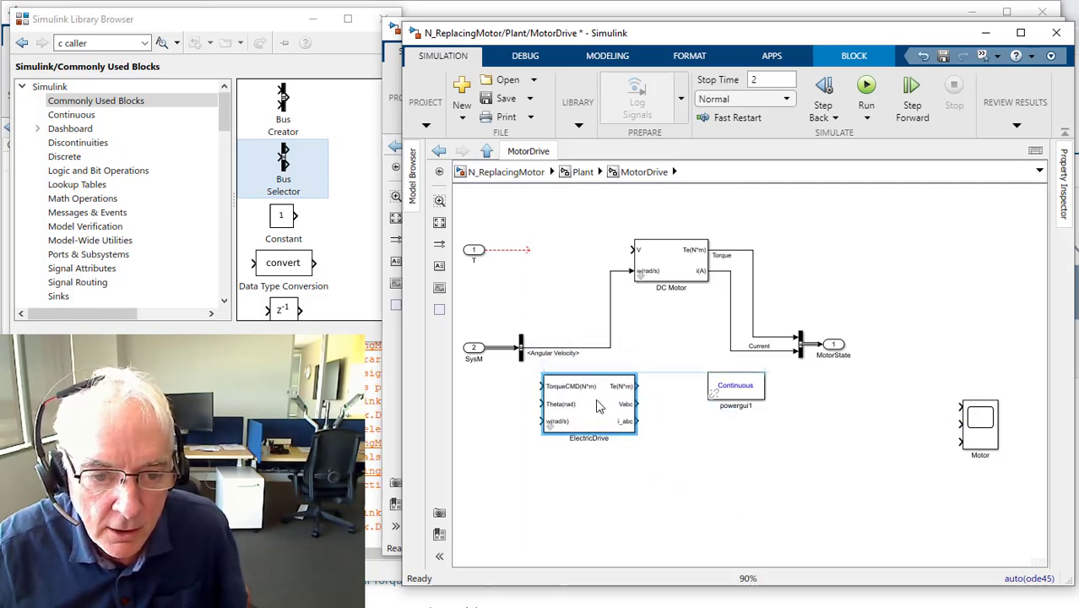
Place the DC Motor and ElectricDrive parameter dialogs side by side for comparison.
double_click(667, 263)
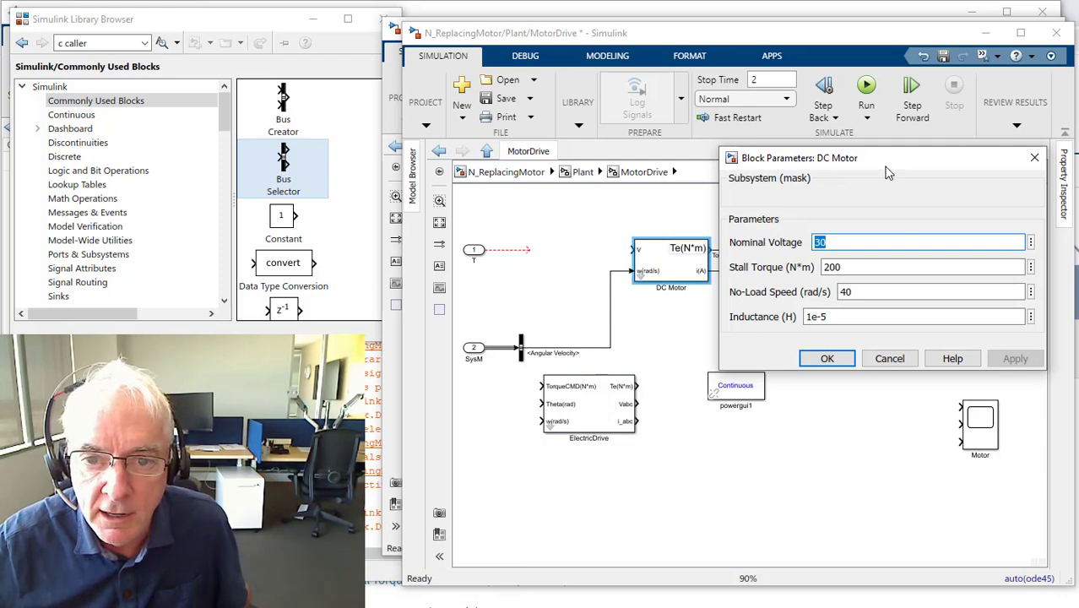
left_click_drag(883, 167, 906, 165)
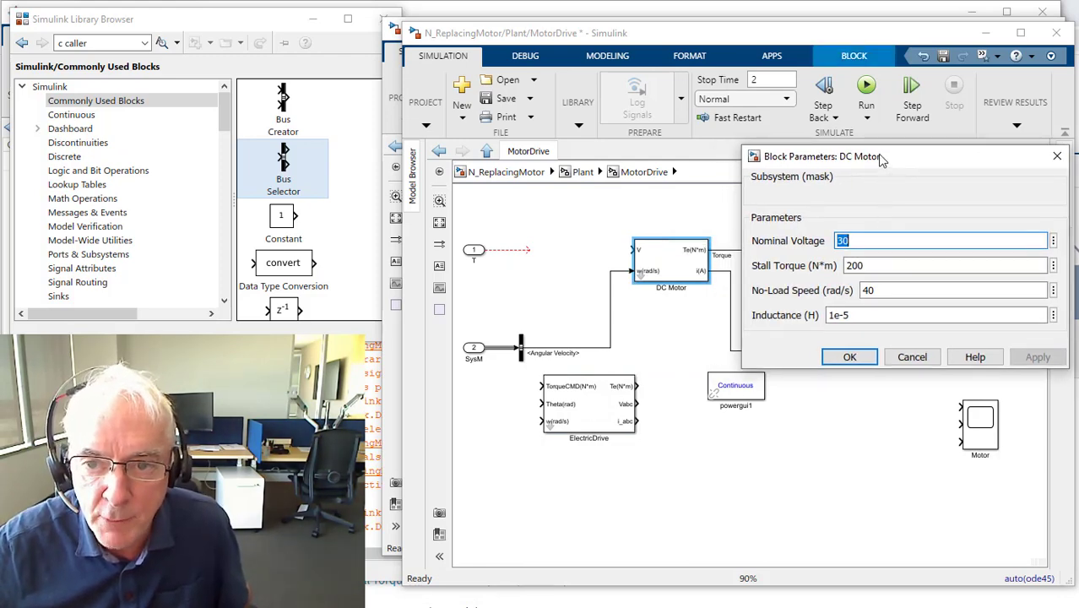
left_click_drag(881, 161, 931, 165)
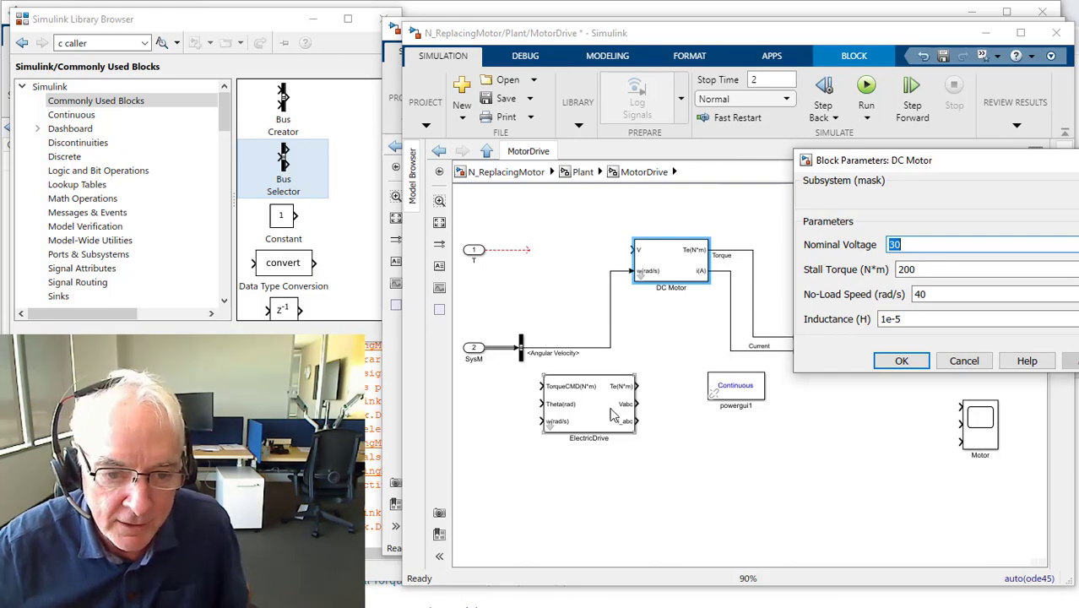
double_click(603, 415)
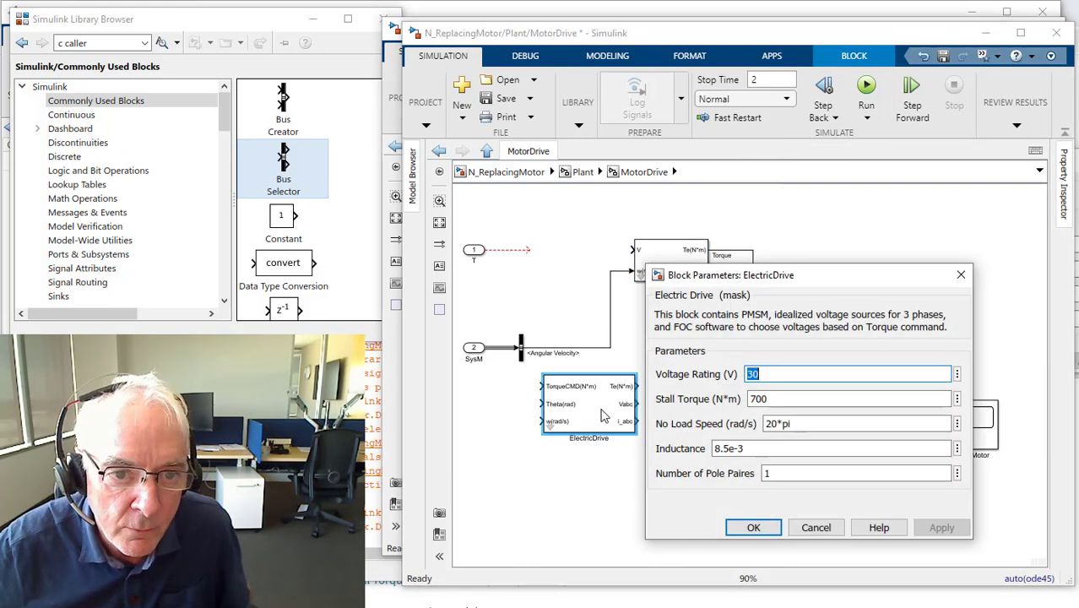
left_click_drag(799, 277, 621, 124)
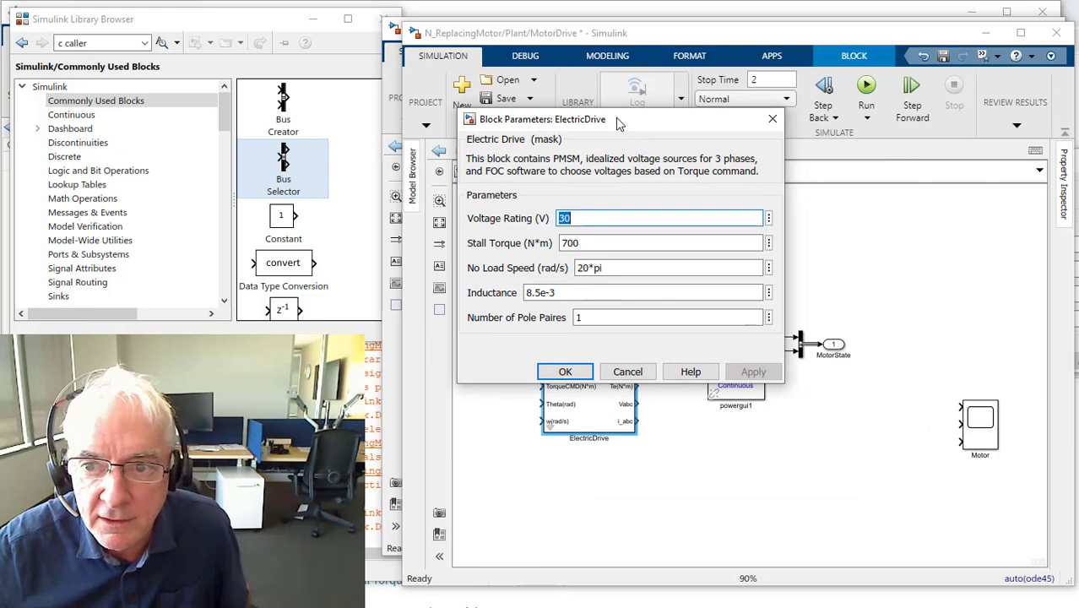
key("alt+Tab")
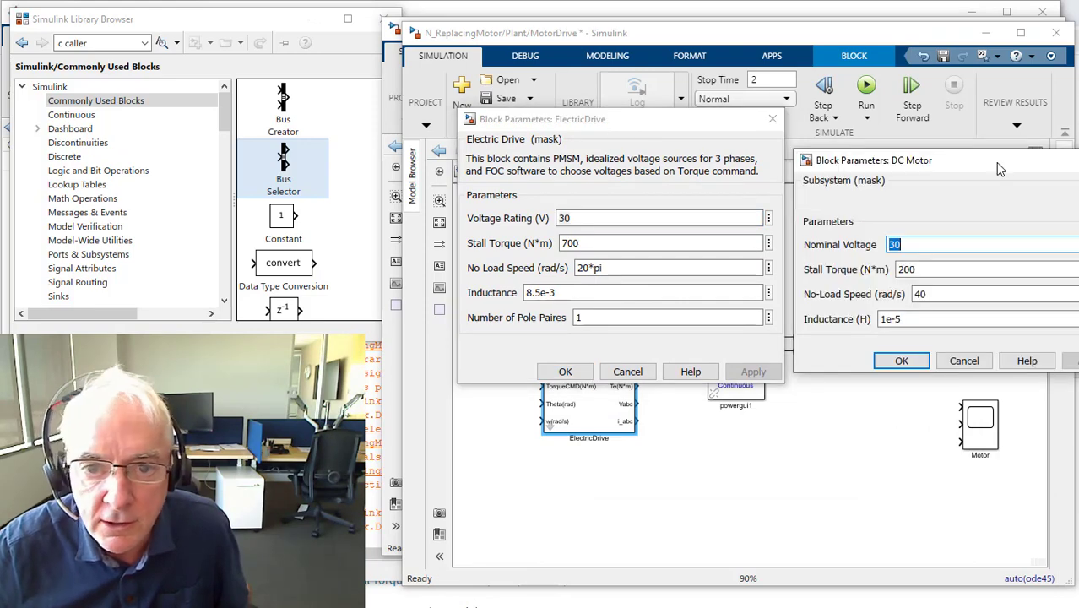
mouse_move(993, 162)
left_mouse_down()
mouse_move(975, 150)
mouse_move(995, 148)
left_mouse_up()
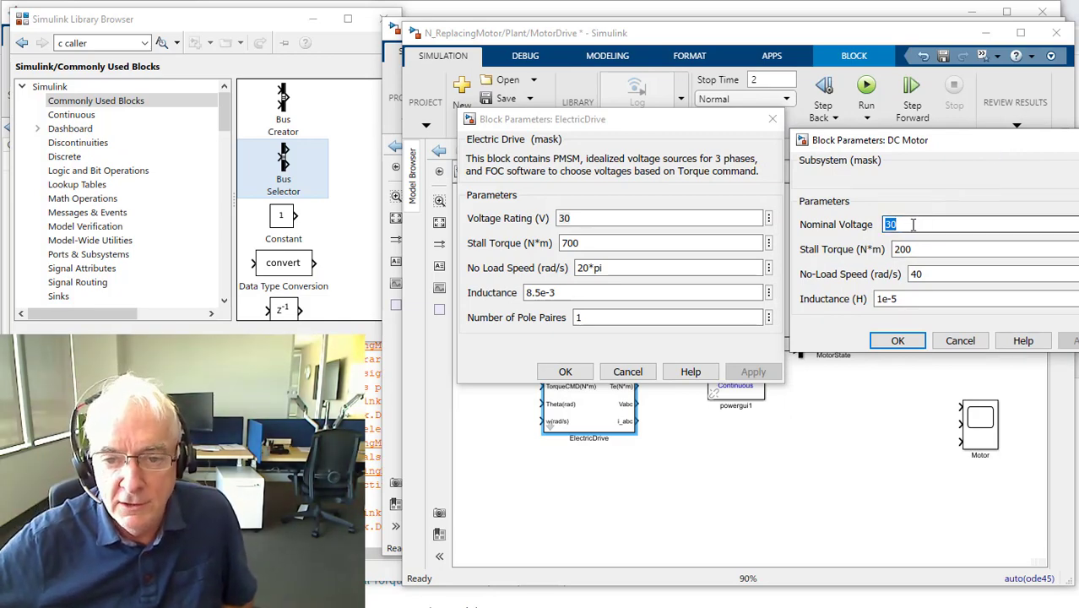
left_click(609, 217)
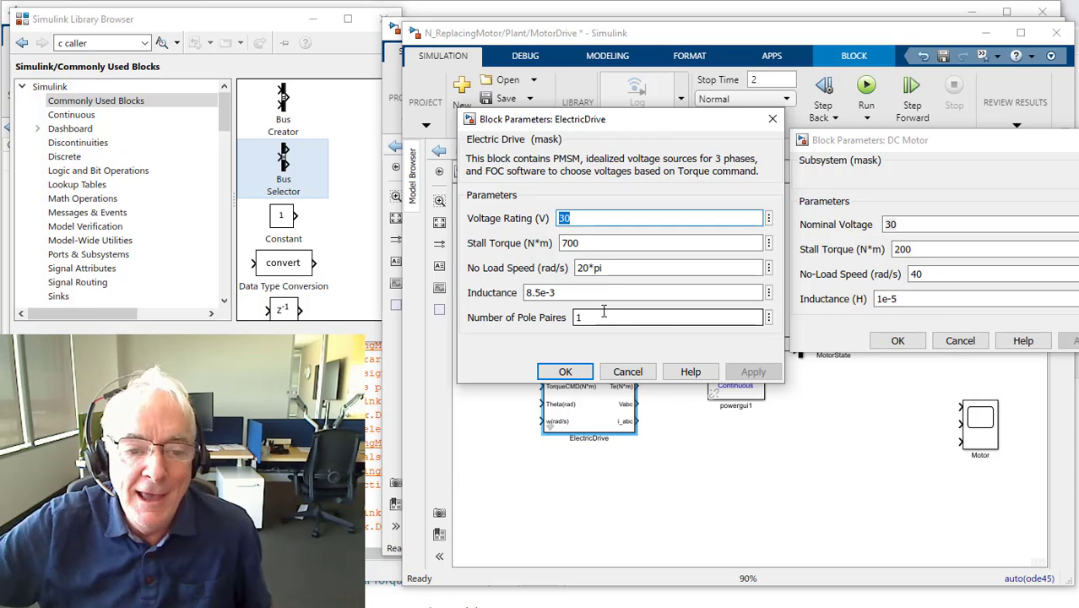
Give ElectricDrive stall torque 200, no-load speed 40, inductance 1e-5, update pole pairs, and apply.
double_click(648, 243)
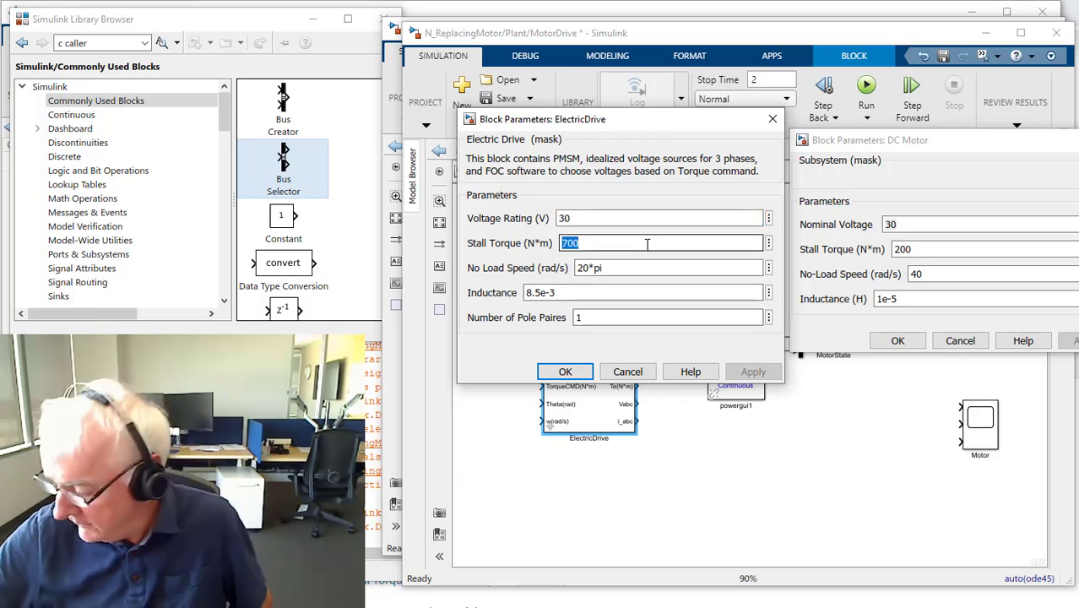
type("200")
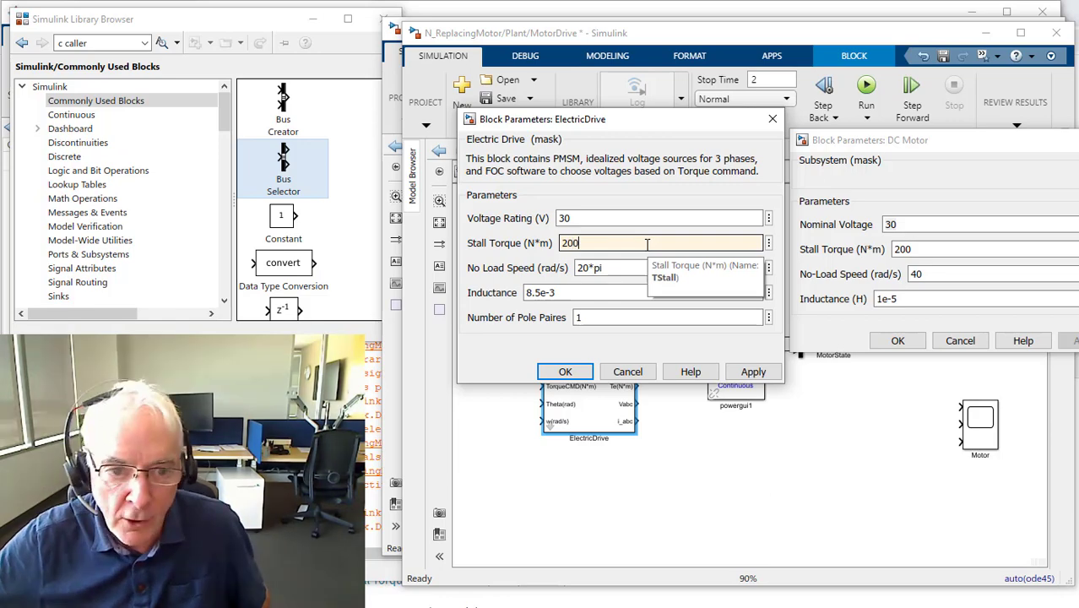
key("Tab")
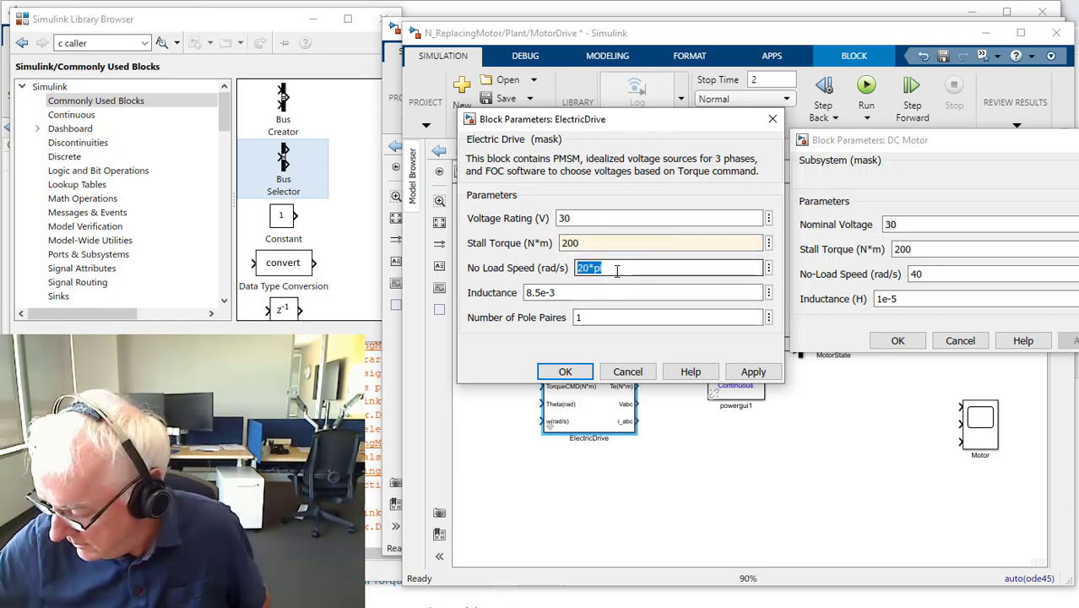
type("40")
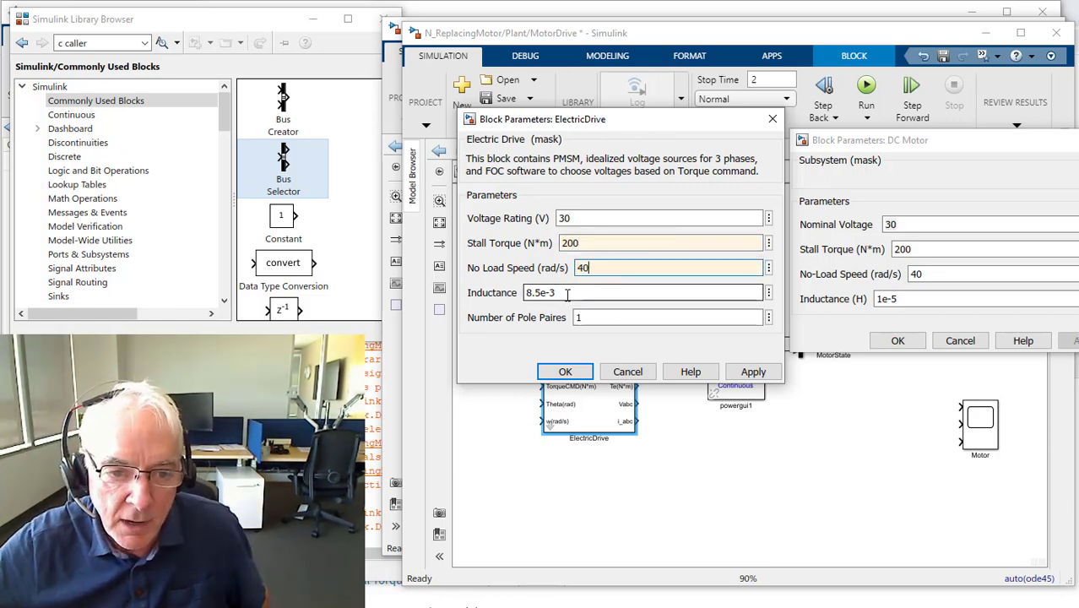
key("Tab")
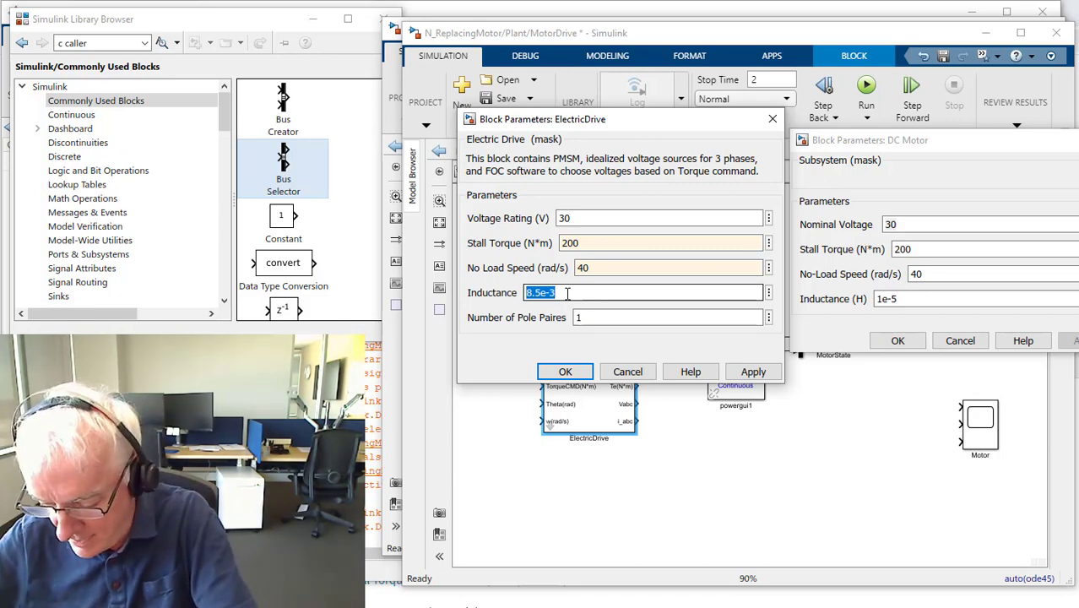
type("1e-5")
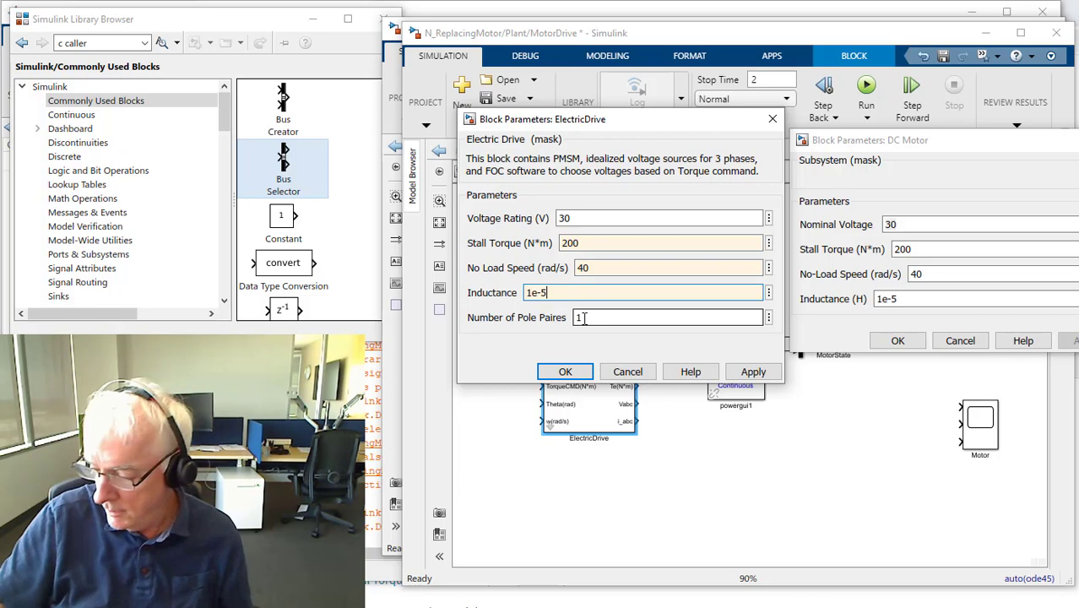
double_click(591, 318)
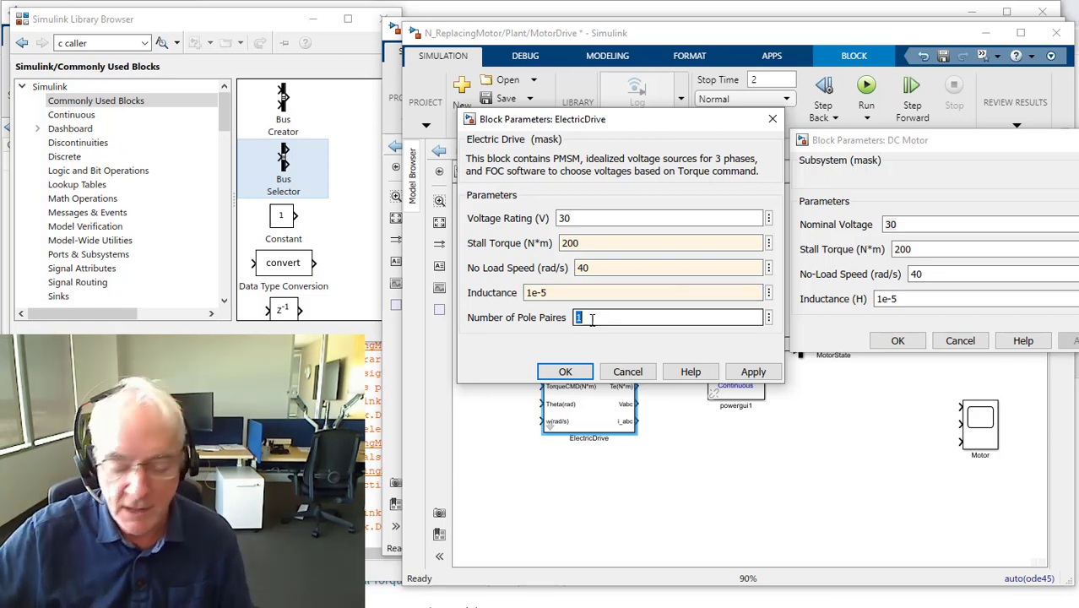
key("BackSpace")
type("5")
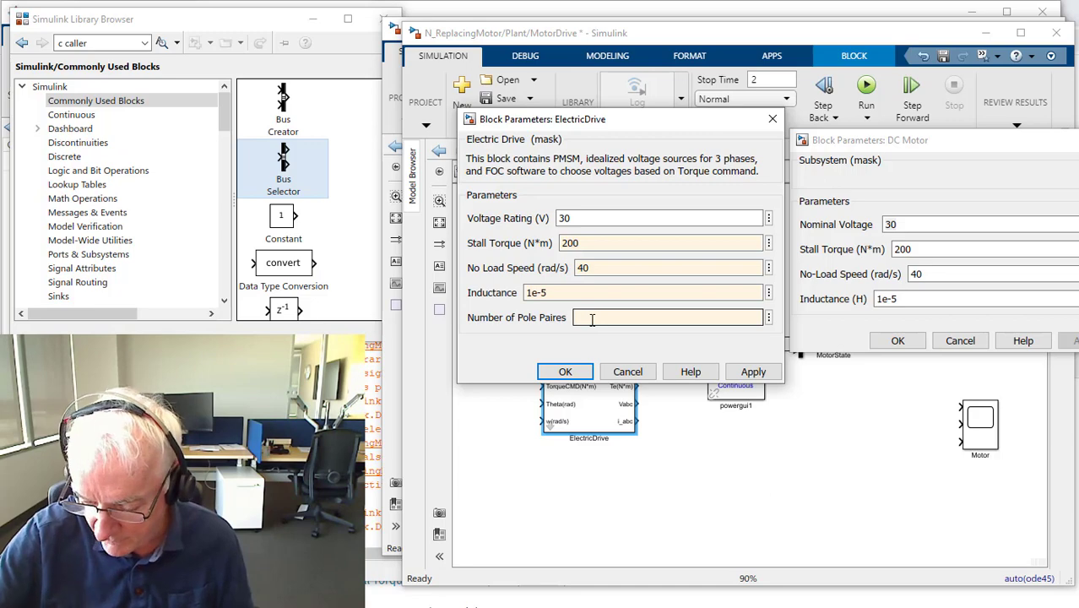
left_click(565, 371)
Close the DC Motor dialog, then recheck and close the ElectricDrive parameters.
left_click(897, 341)
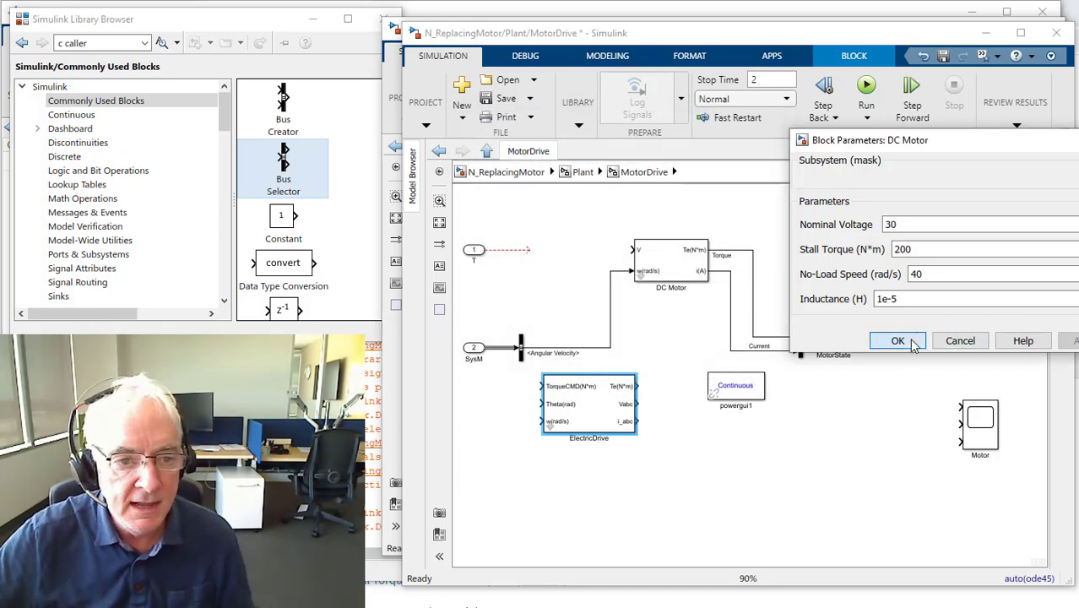
double_click(608, 413)
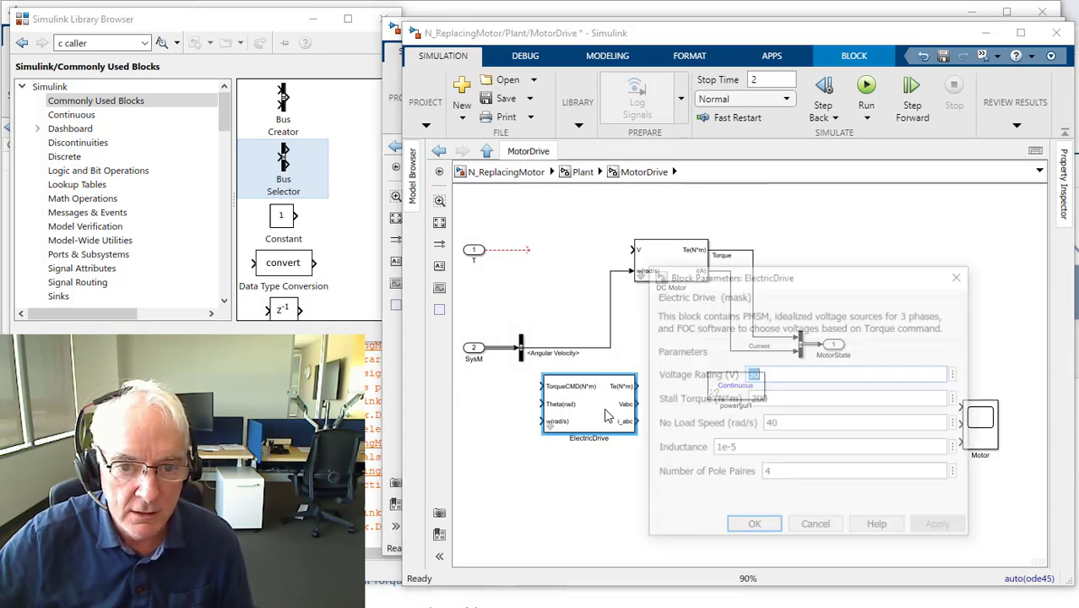
left_click(747, 527)
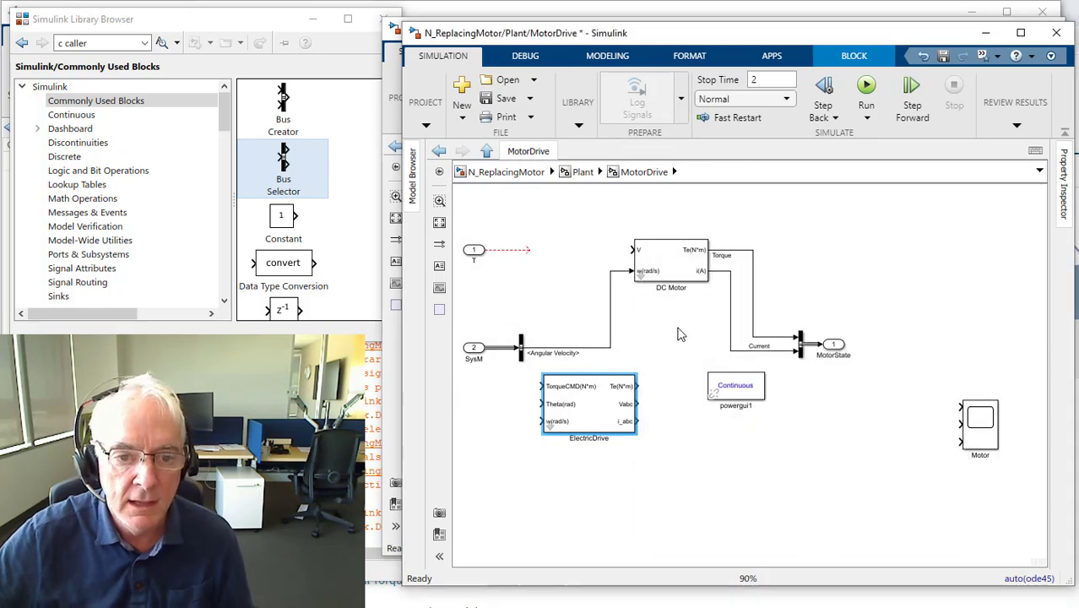
Move the DC Motor down, comment it out, and put ElectricDrive in its former spot.
left_click(672, 270)
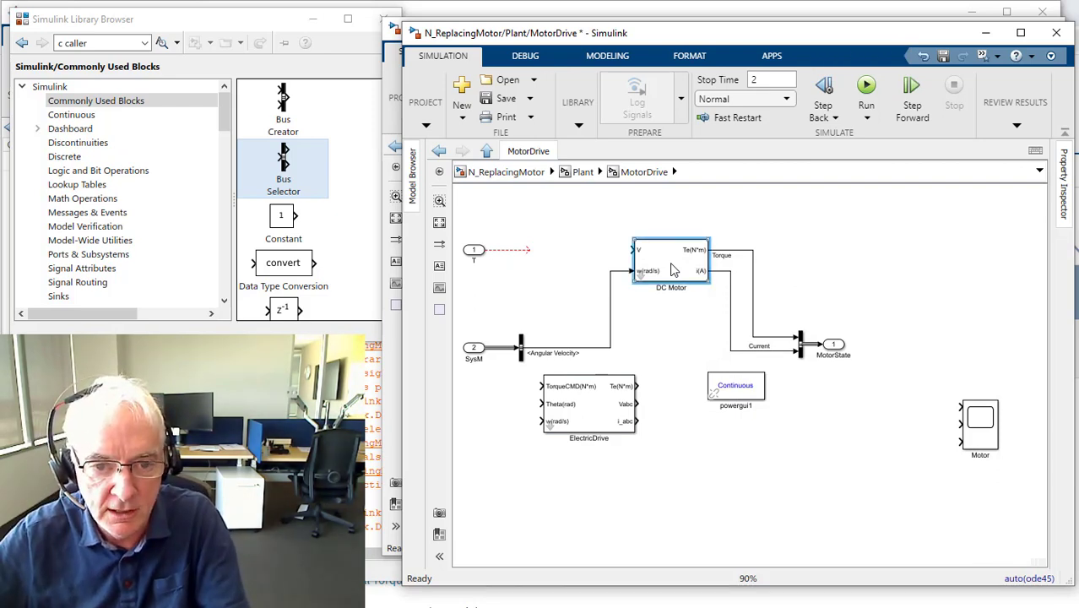
left_click_drag(673, 270, 690, 498)
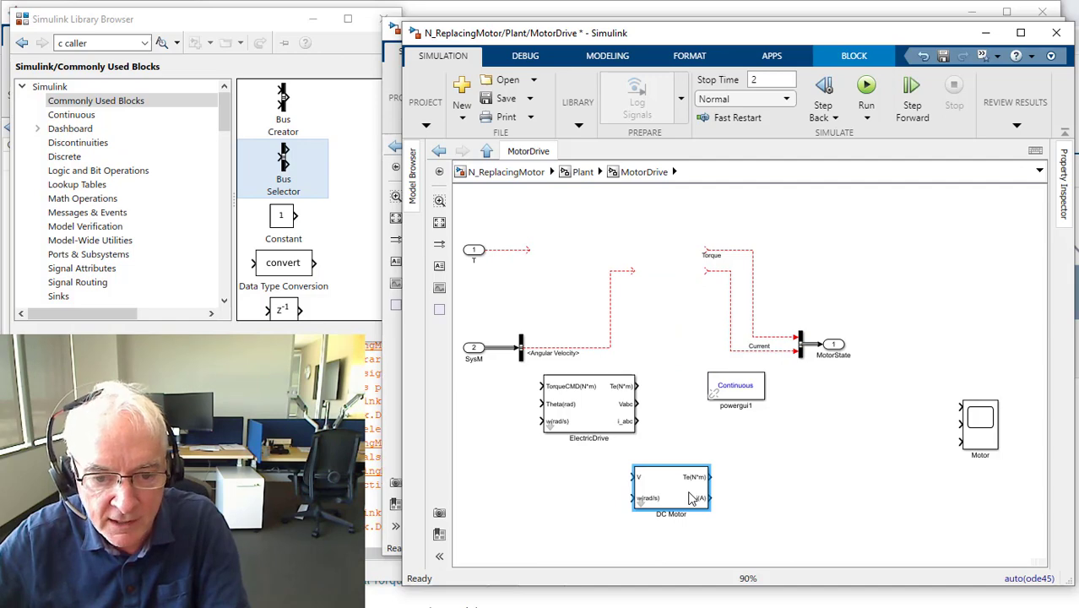
right_click(690, 498)
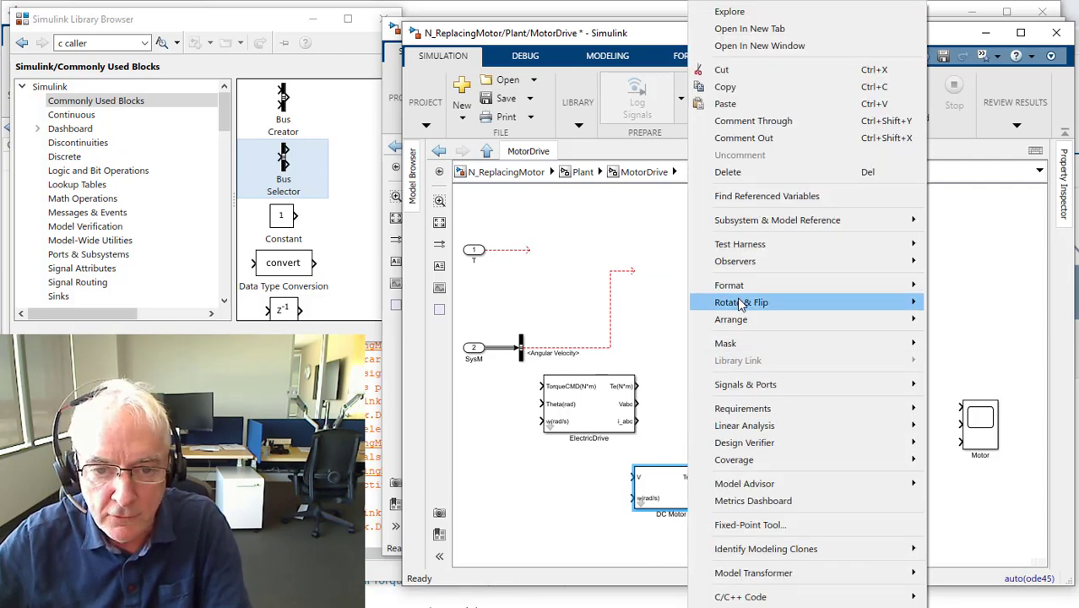
left_click(747, 139)
left_click_drag(619, 384, 682, 277)
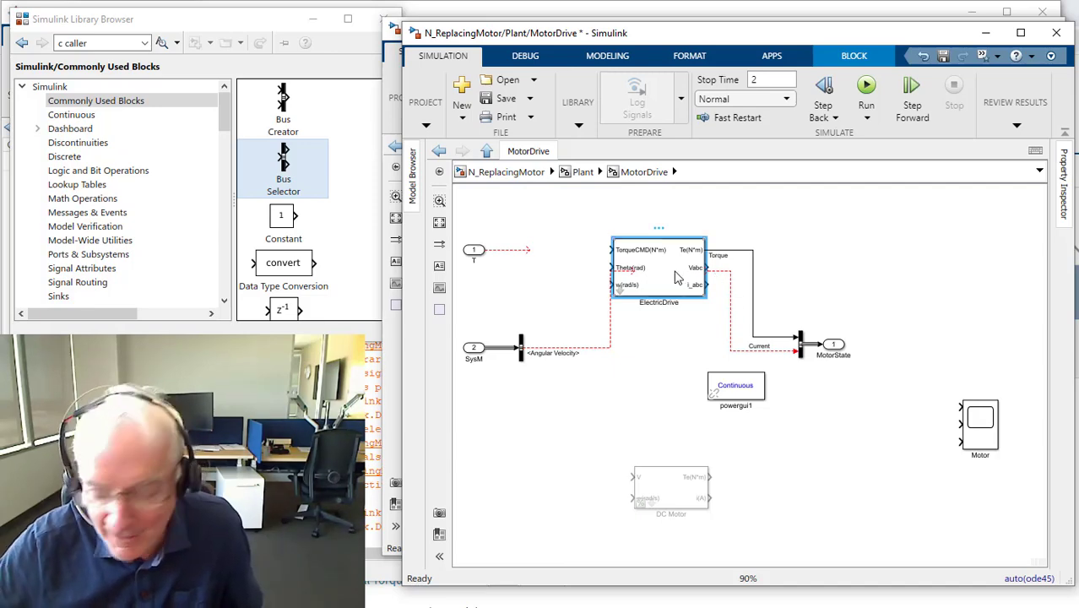
Line up ElectricDrive and connect inport T to its TorqueCMD input.
key("Up")
key("Up")
key("Up")
key("Up")
key("Up")
key("Up")
key("Up")
key("Up")
key("Up")
key("Up")
key("Up")
key("Up")
key("Up")
key("Up")
key("Up")
key("Up")
key("Up")
key("Up")
key("Up")
key("Up")
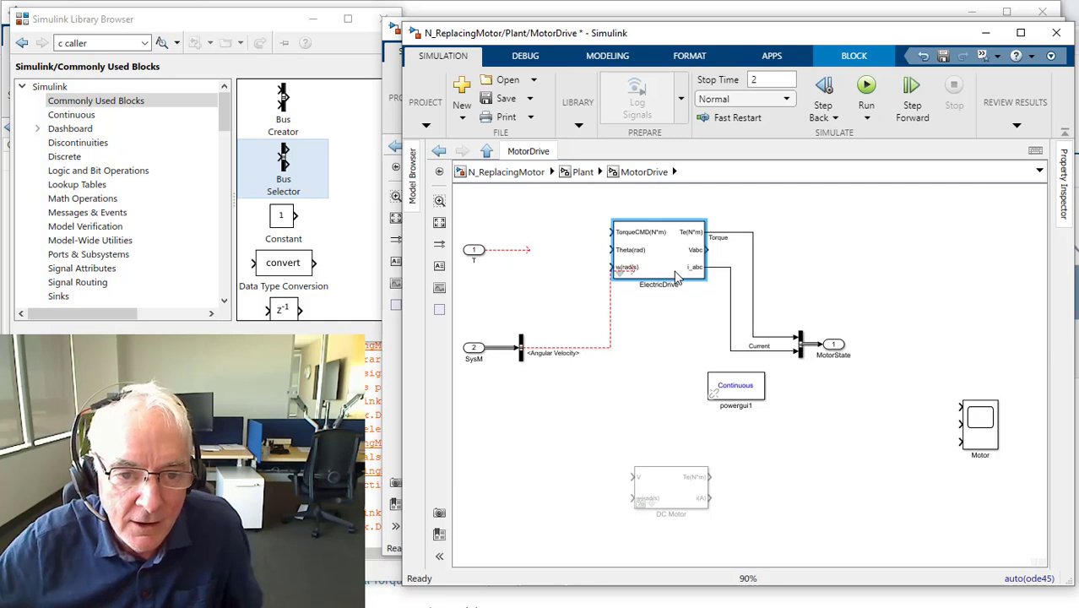
left_click_drag(650, 268, 658, 287)
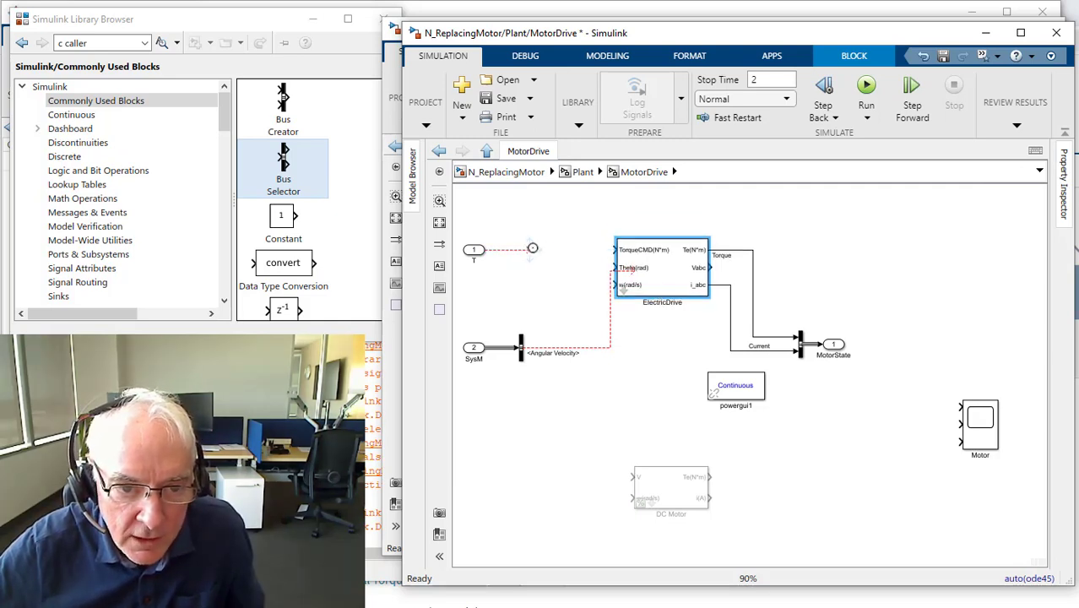
left_click_drag(531, 246, 621, 250)
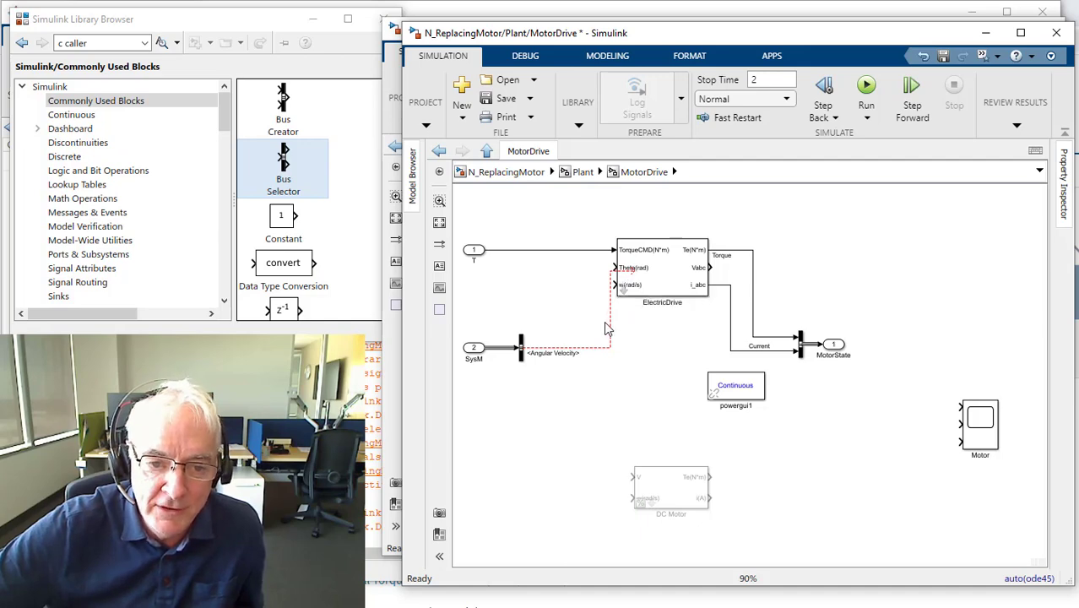
Make the Bus Selector output Angle first, followed by Angular Velocity.
double_click(520, 348)
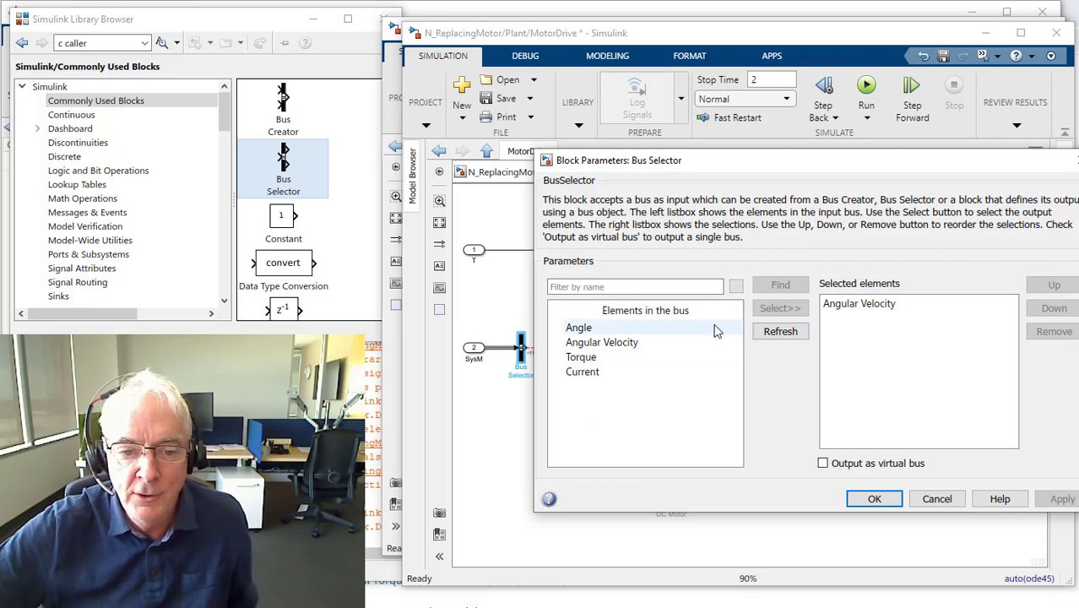
left_click(583, 327)
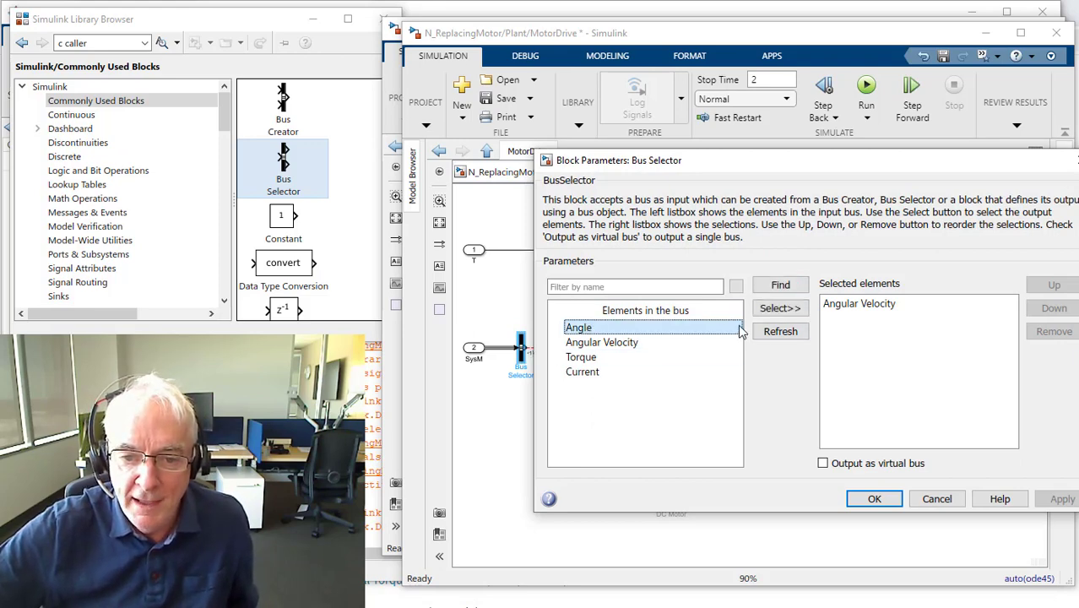
left_click(789, 309)
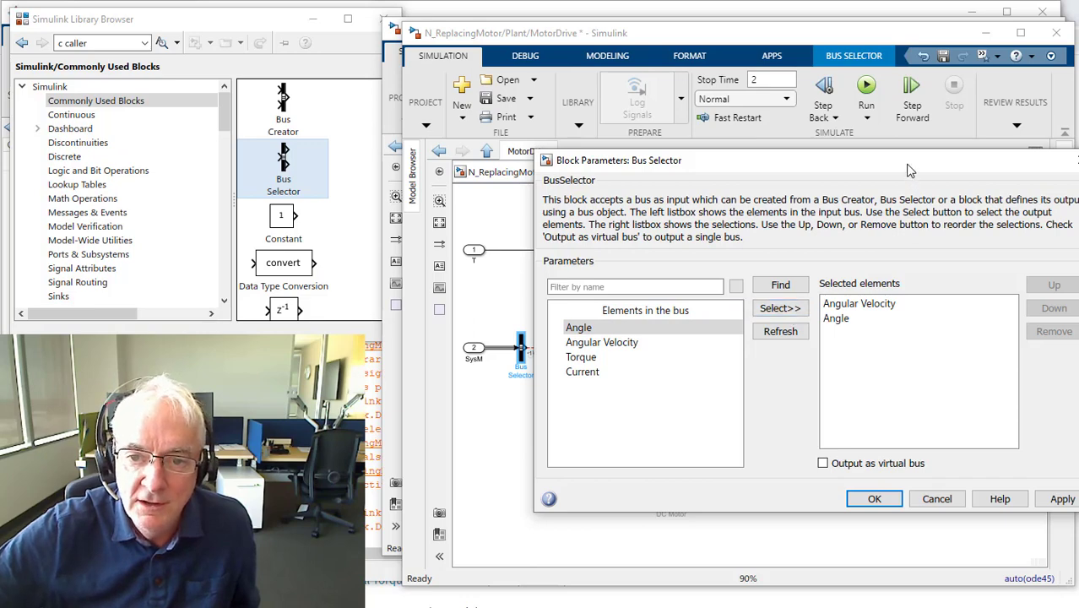
left_click_drag(908, 170, 847, 169)
left_click(785, 318)
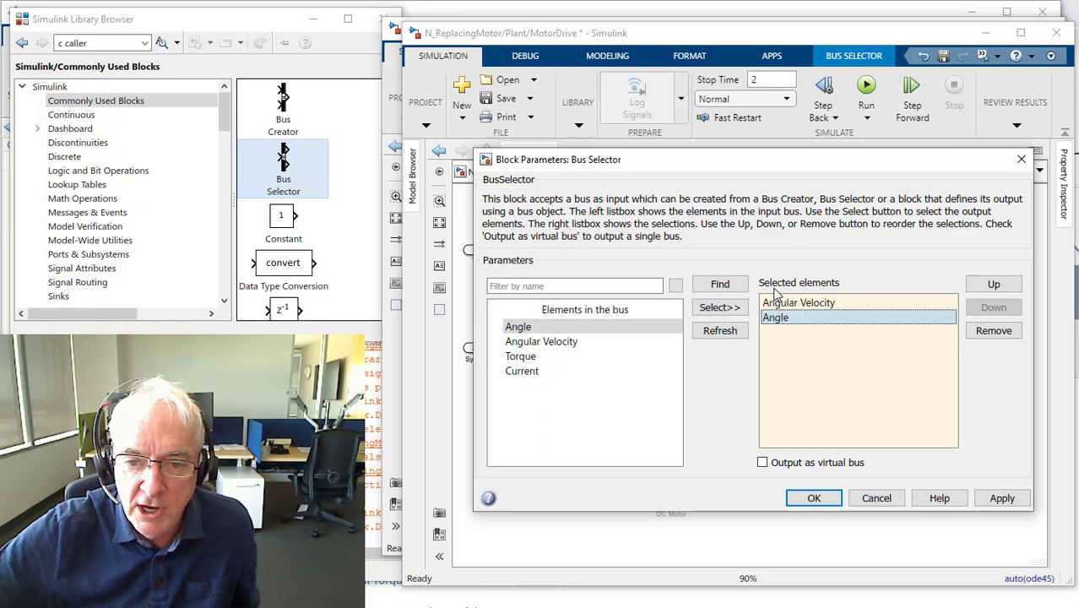
left_click(993, 284)
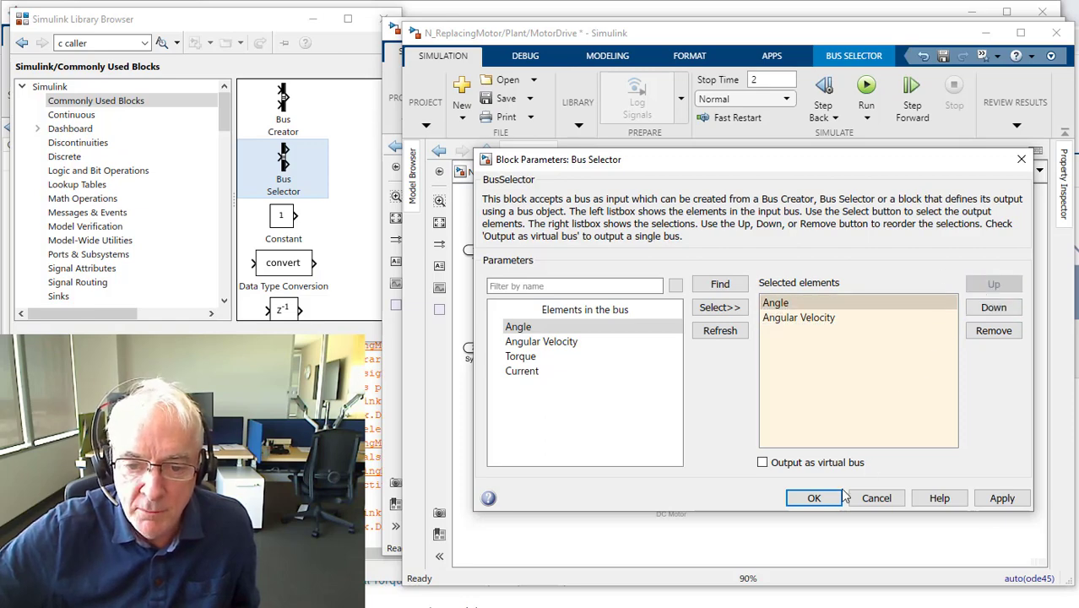
left_click(812, 497)
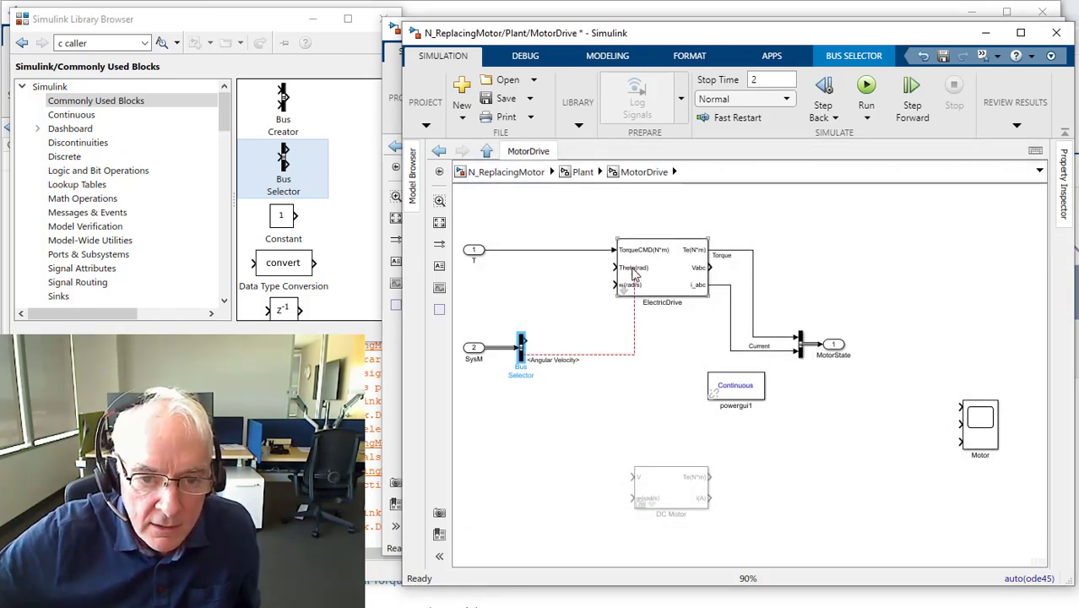
Wire Angular Velocity to w(rad/s) and Angle to Theta(rad), and move the Motor scope up.
left_click_drag(634, 291, 609, 284)
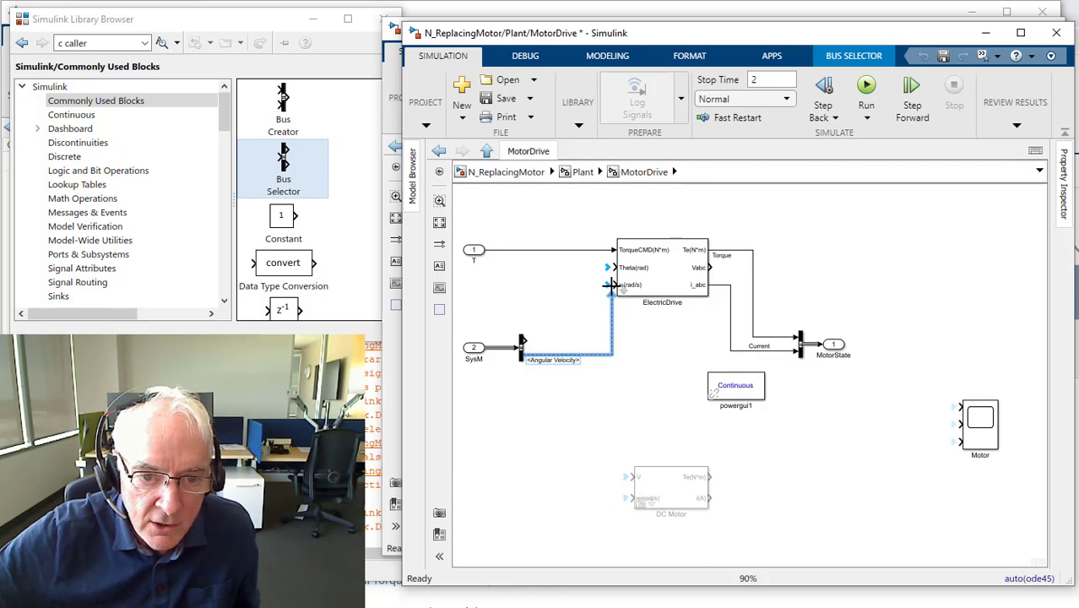
mouse_move(527, 335)
left_mouse_down()
mouse_move(573, 271)
mouse_move(622, 267)
left_mouse_up()
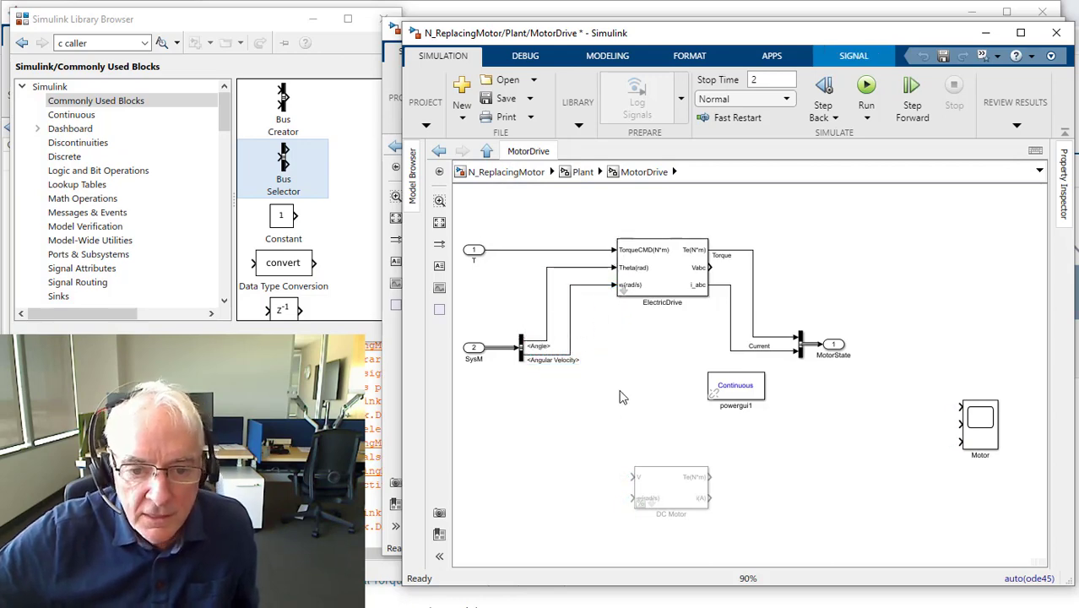
left_click_drag(989, 435, 883, 275)
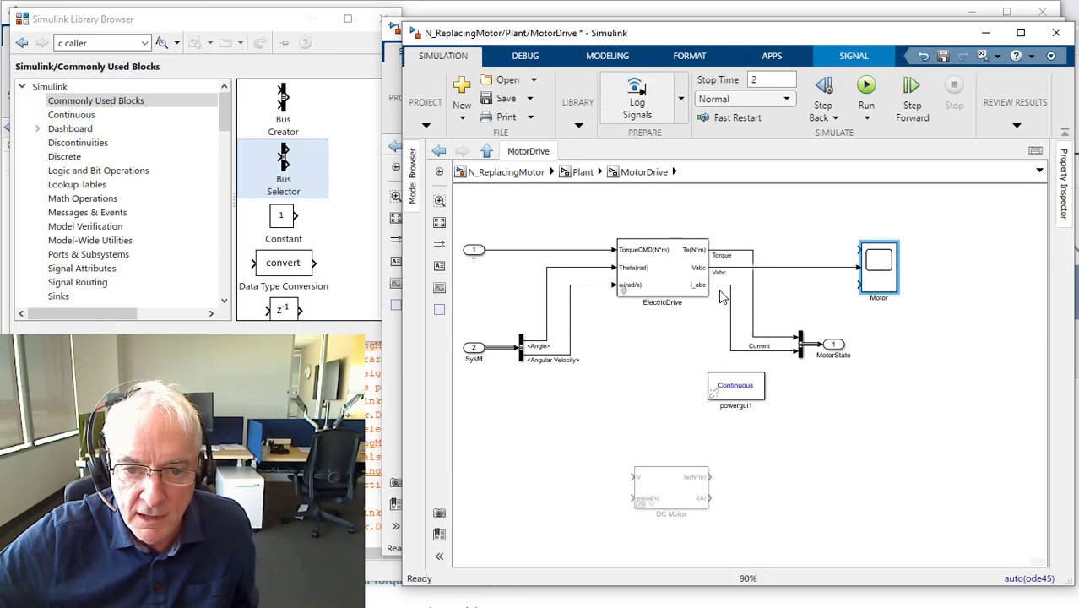
Connect i_abc, Vabc and Angle to the Motor scope's inputs.
left_click_drag(731, 285, 861, 285)
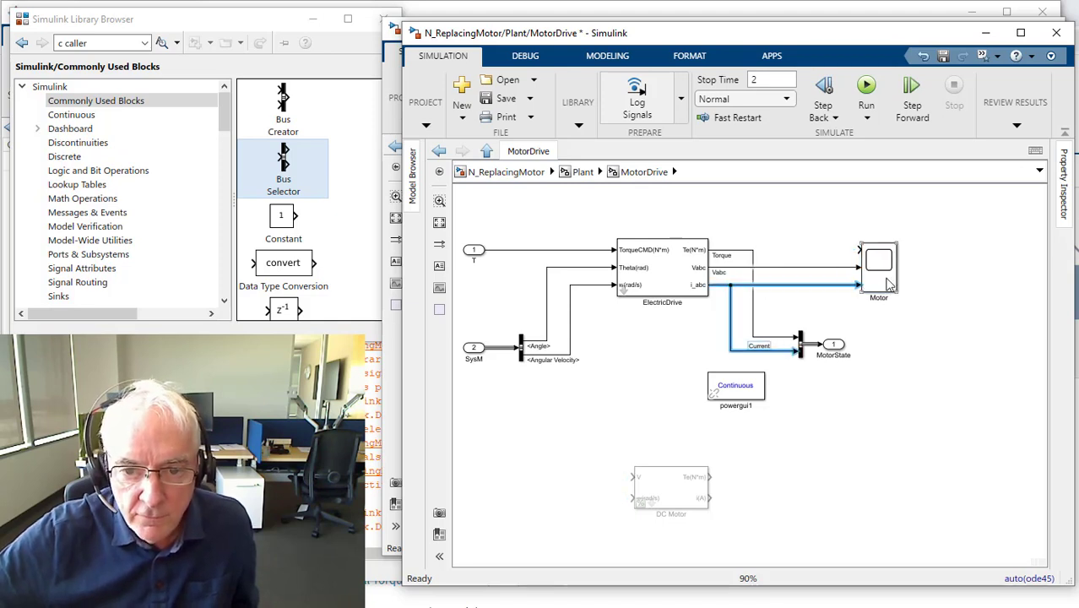
left_click(886, 286)
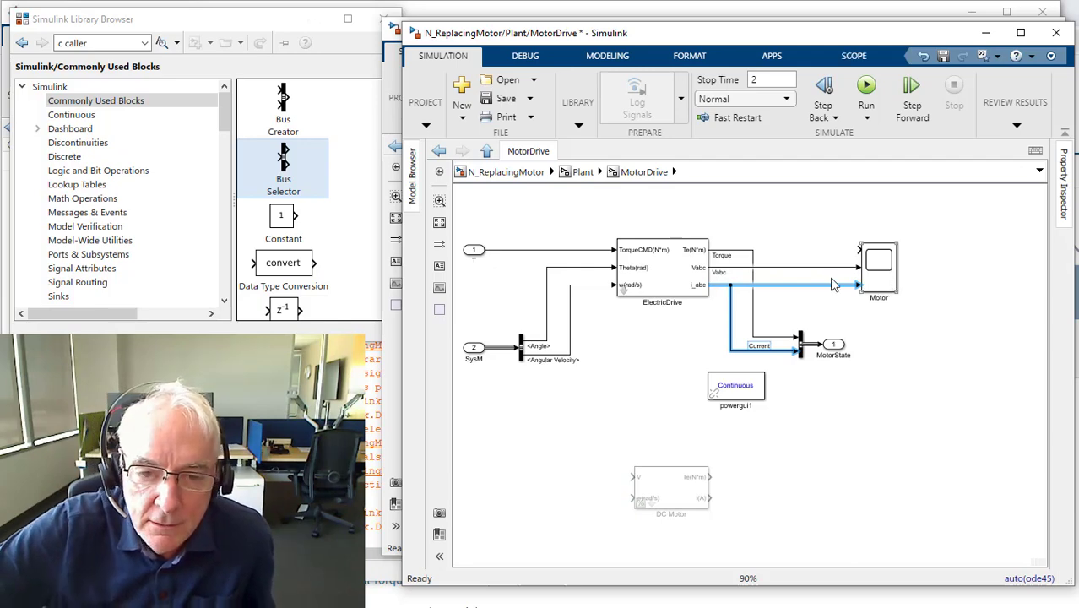
left_click_drag(801, 280, 815, 294)
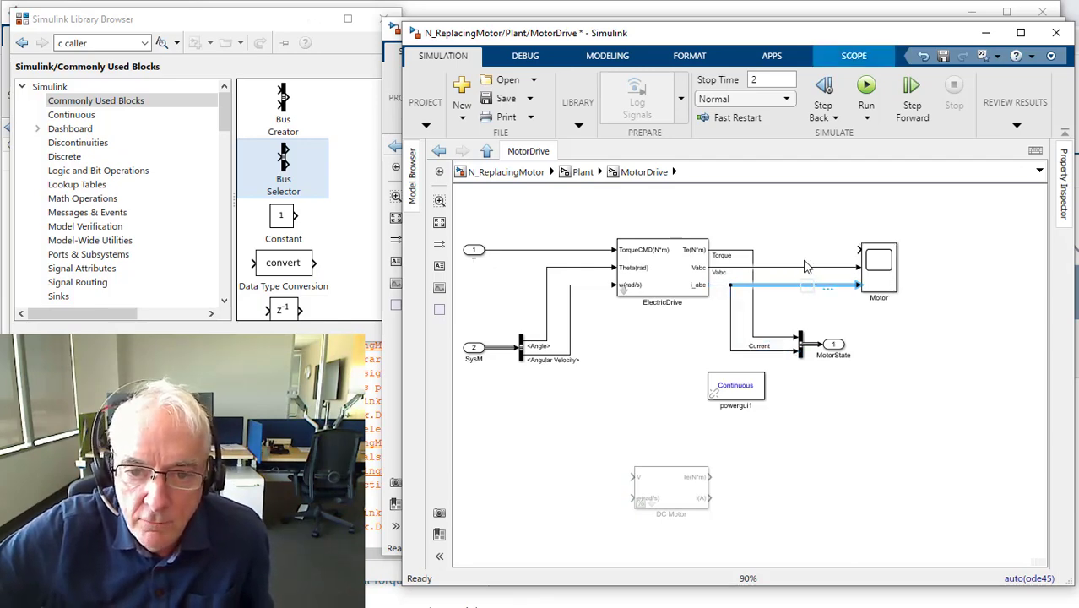
left_click(806, 267)
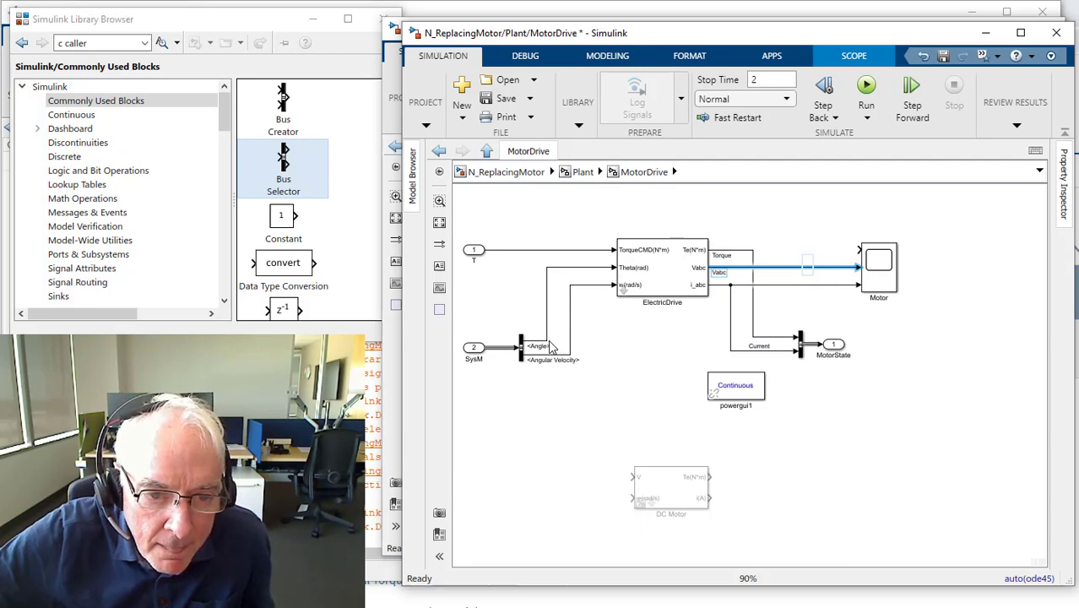
left_click_drag(546, 341, 860, 249)
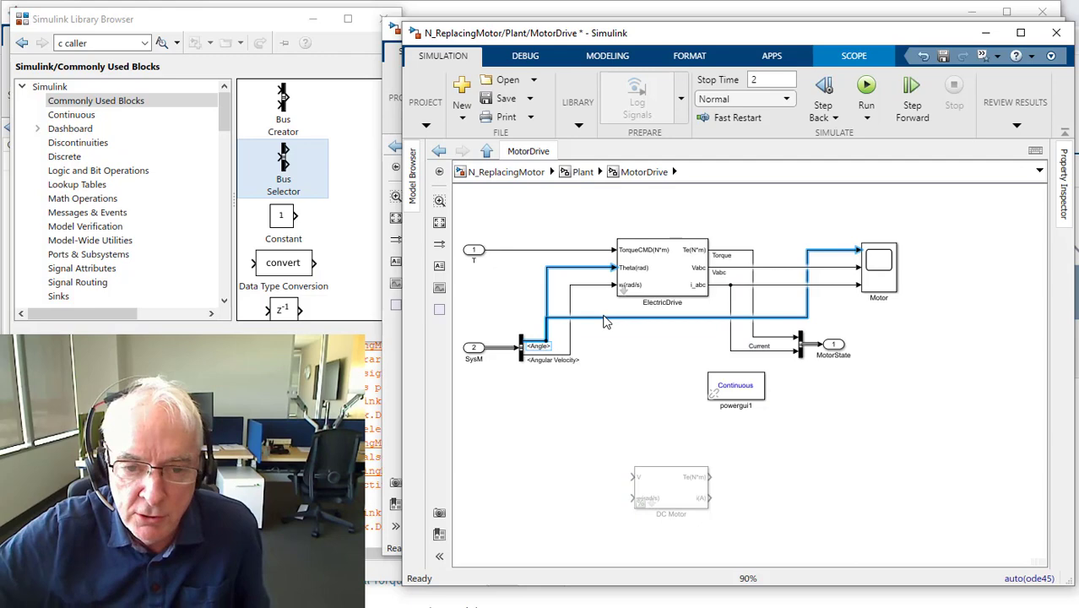
left_click(971, 301)
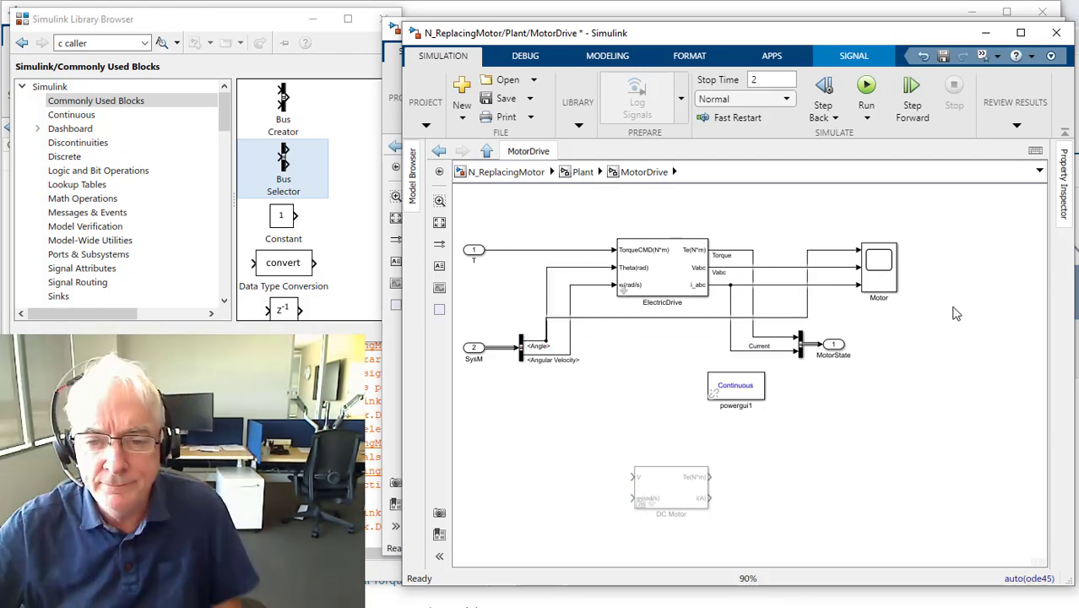
left_click(880, 284)
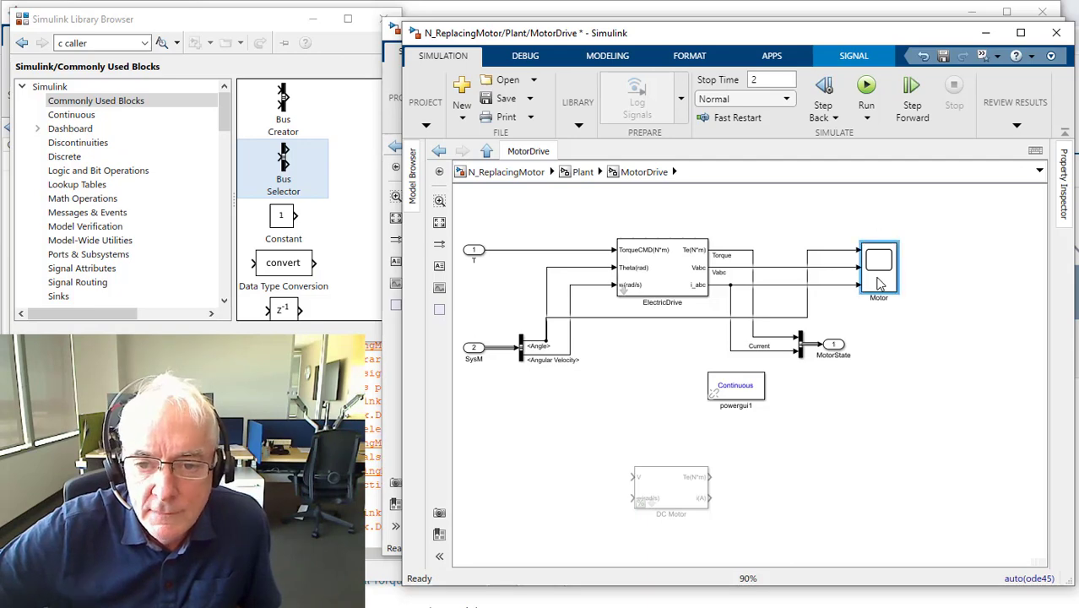
Open the Motor scope display and move its window aside to uncover the MotorDrive diagram.
double_click(880, 284)
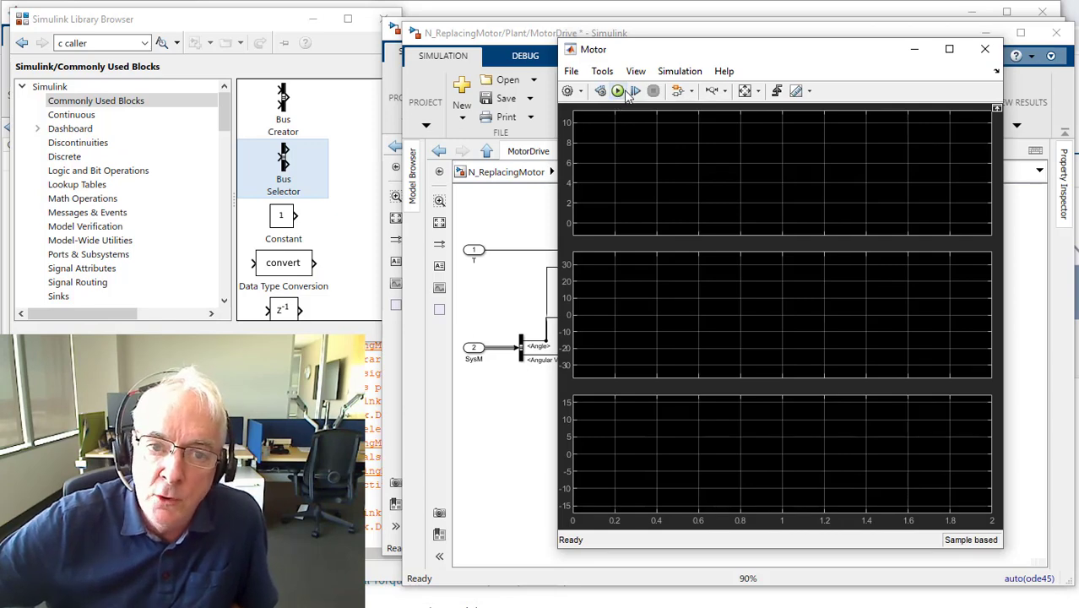
left_click_drag(667, 52, 754, 223)
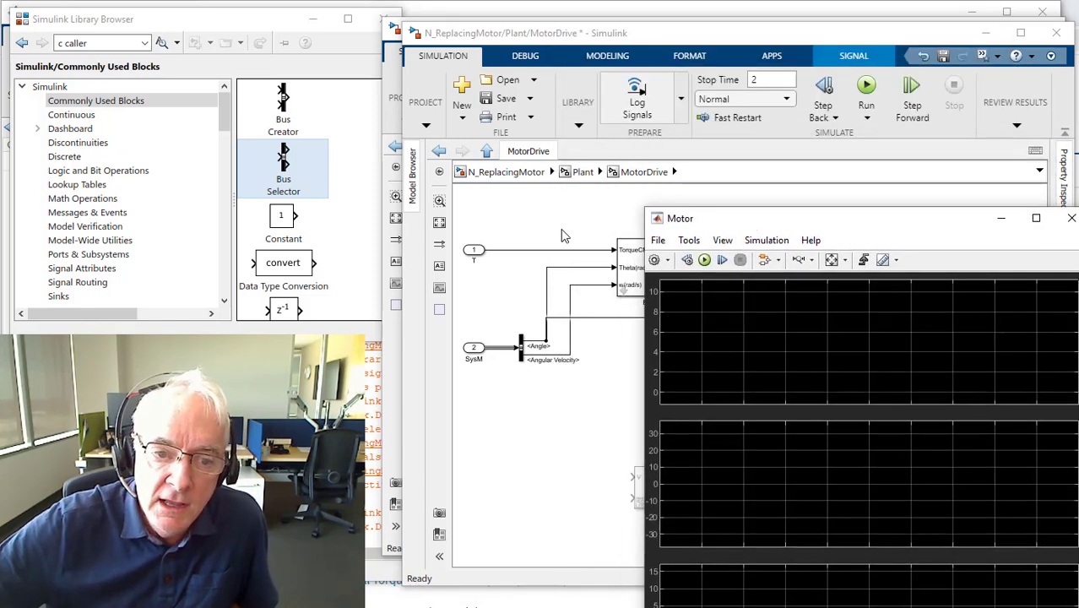
left_click(503, 242)
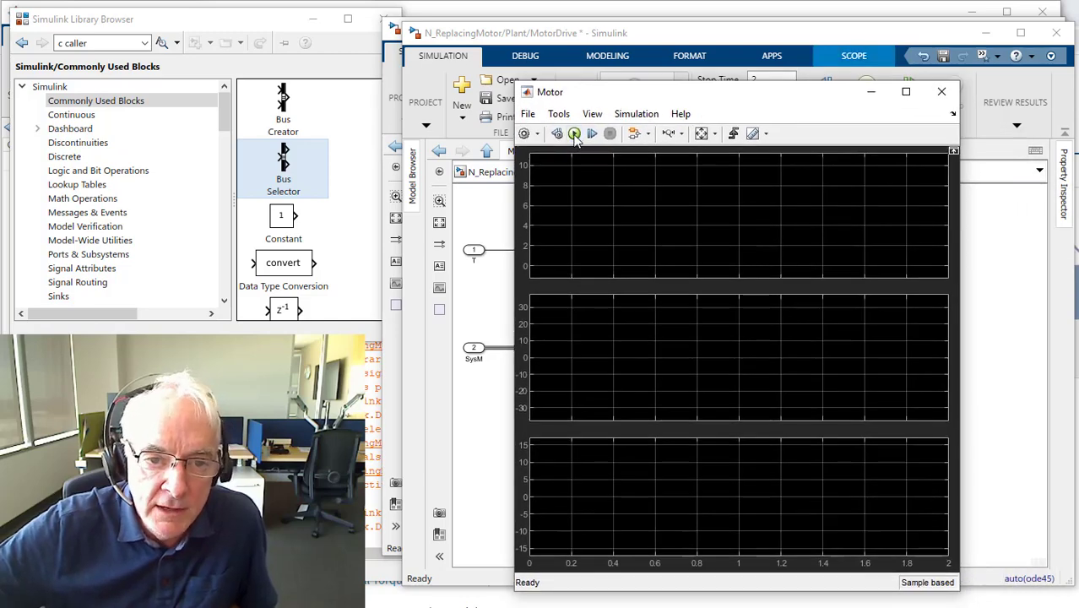
Run the simulation and rescale the Angle, Vabc and Current plots as the traces grow.
left_click(573, 134)
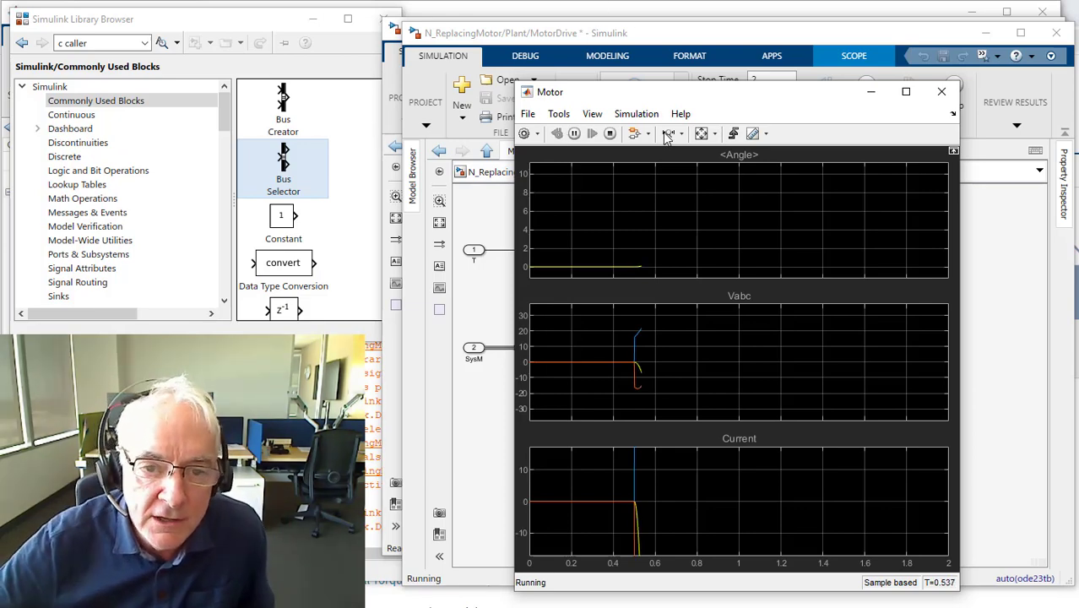
left_click(702, 133)
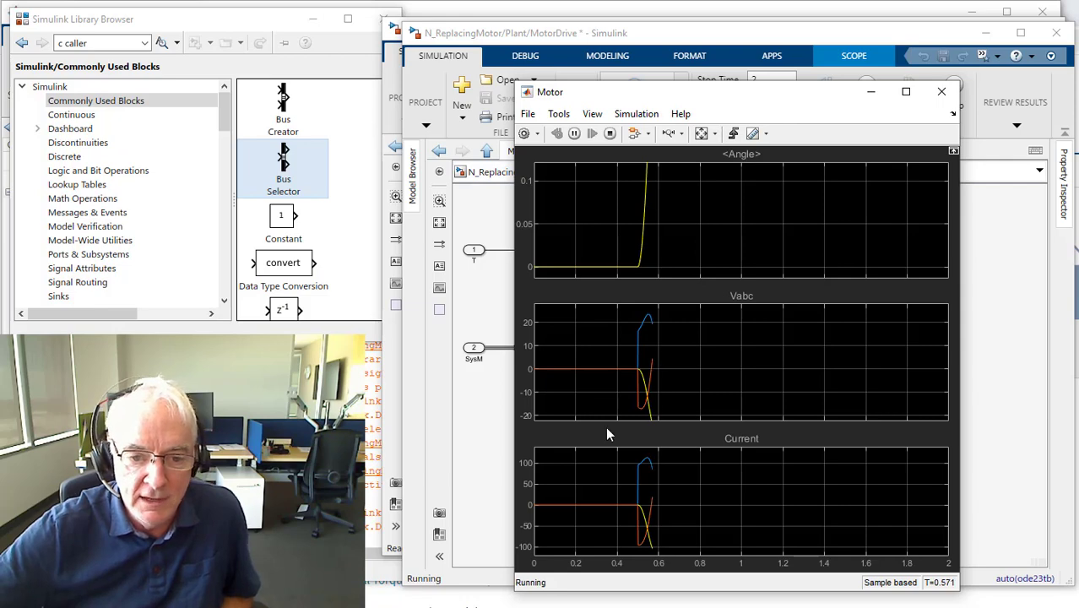
left_click(701, 135)
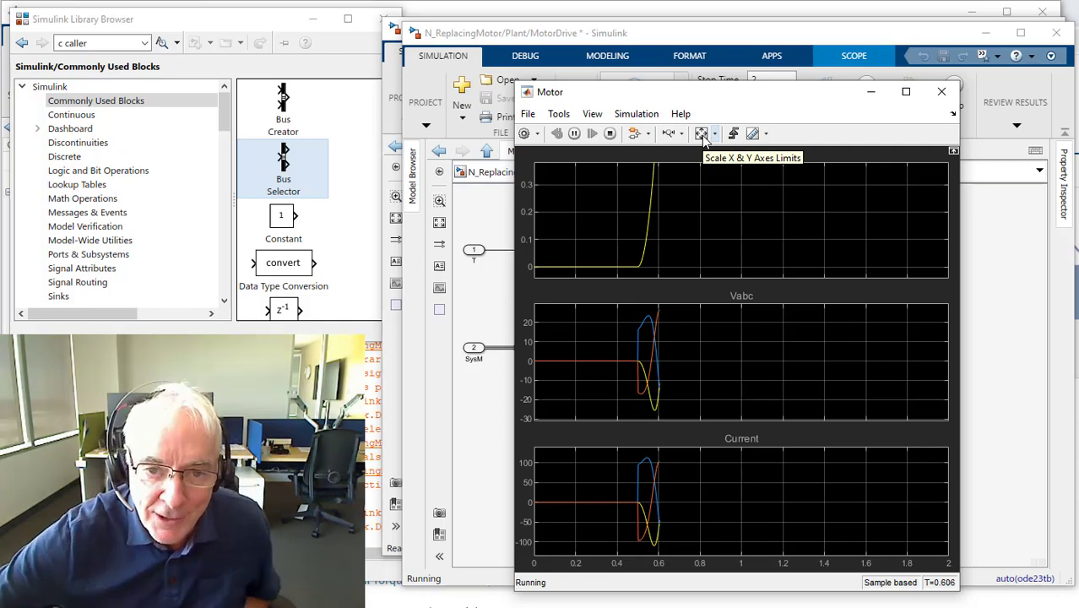
Keep rescaling the Motor scope axes until the 2 s run ends, showing Angle settling near 6.3.
left_click(702, 135)
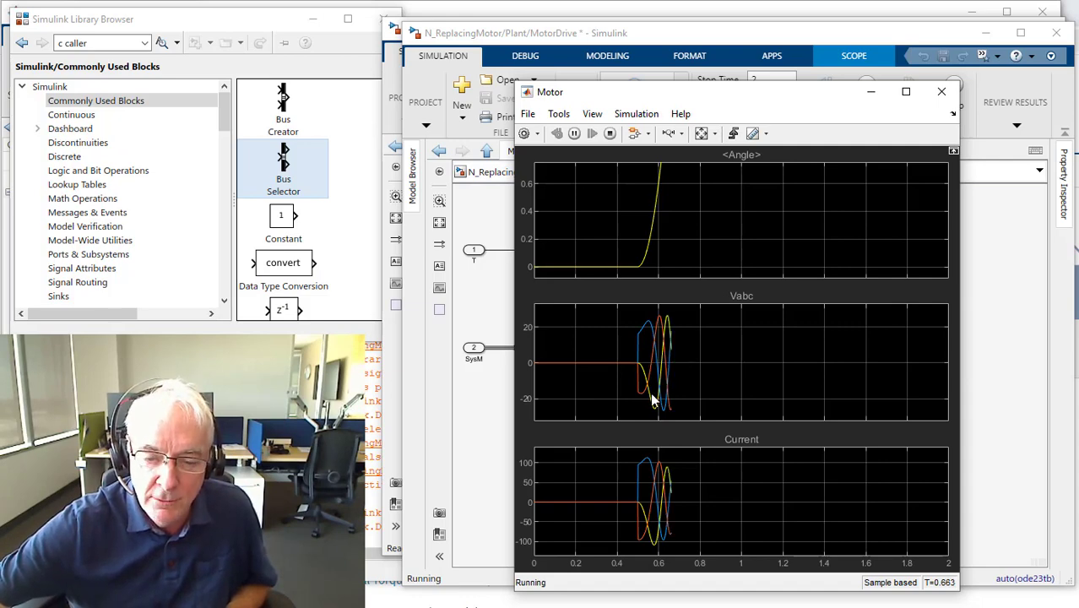
left_click(701, 135)
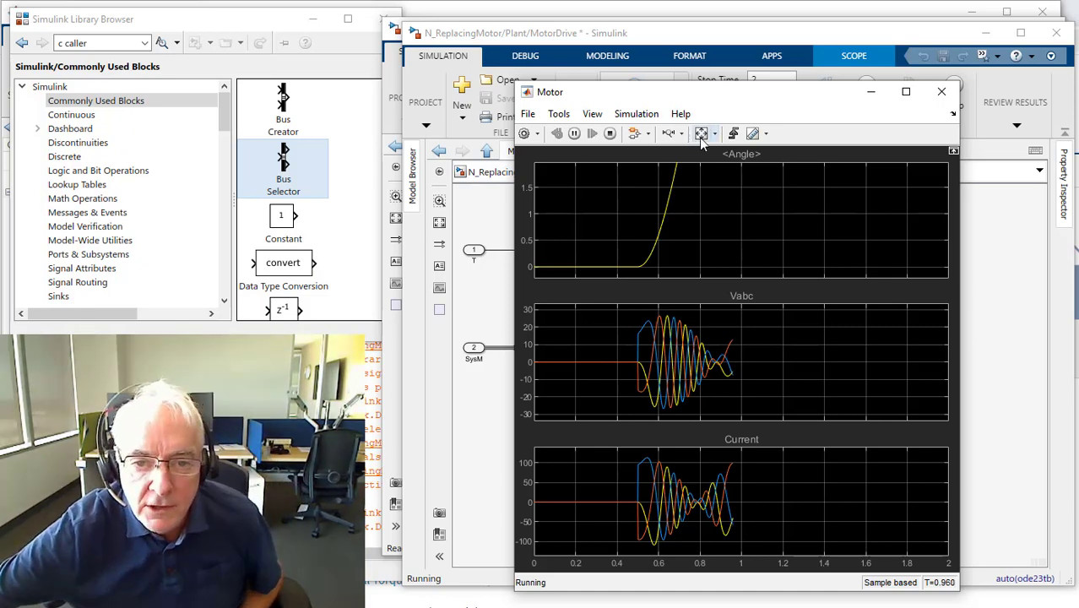
left_click(700, 133)
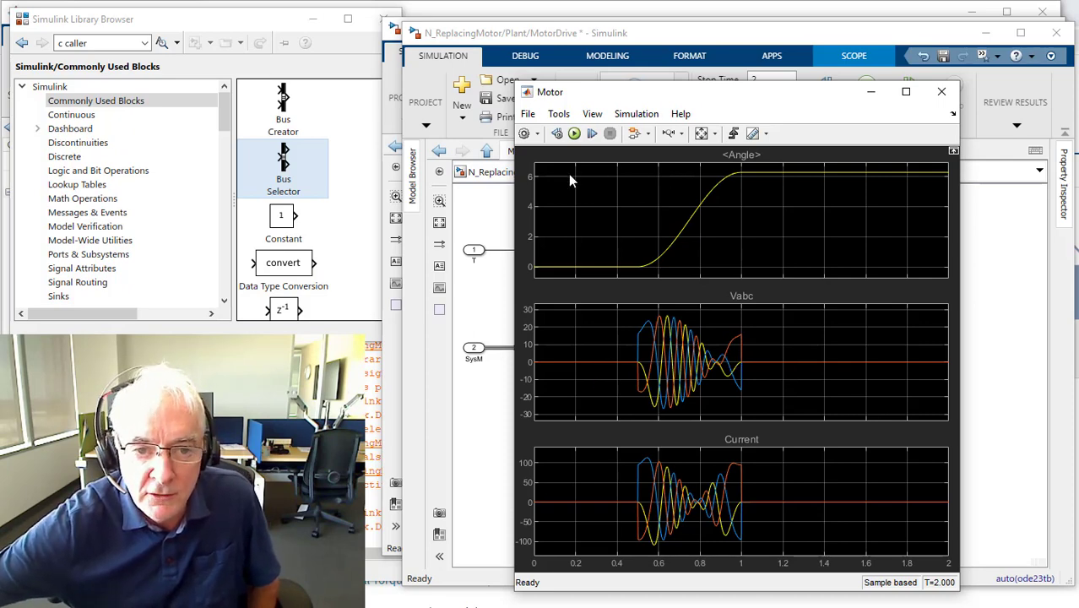
Go up to the top-level N_ReplacingMotor model and open Scope2, showing position rising to about 6.3.
left_click(496, 215)
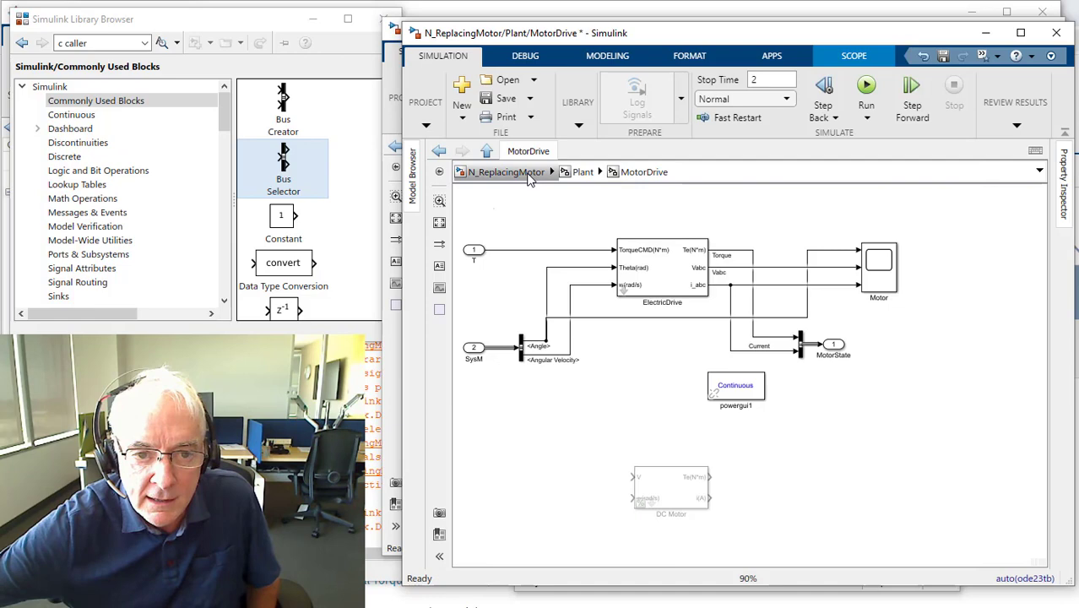
left_click(526, 174)
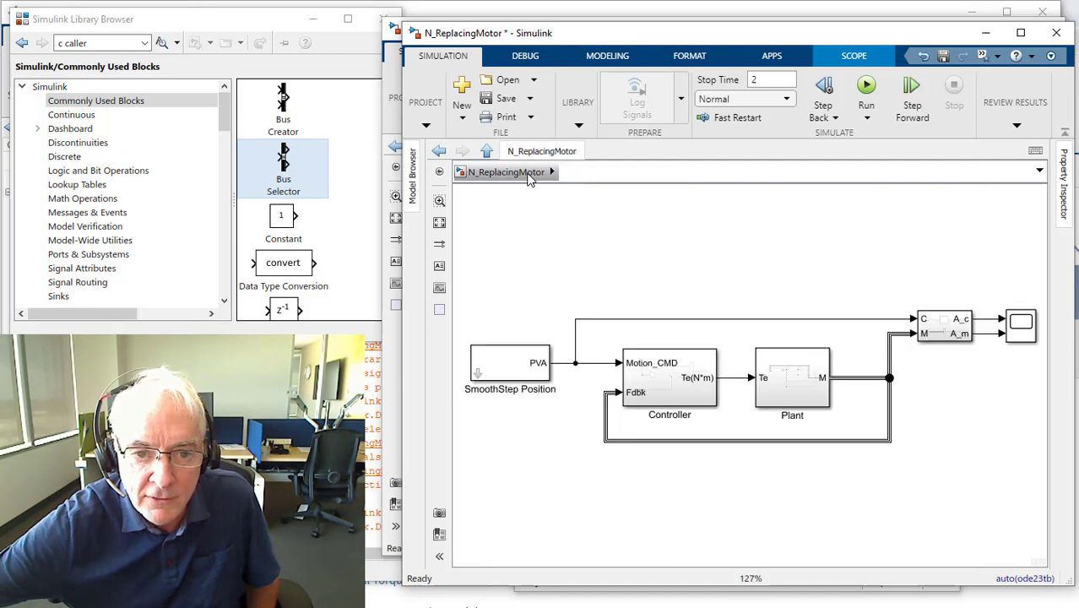
double_click(1023, 326)
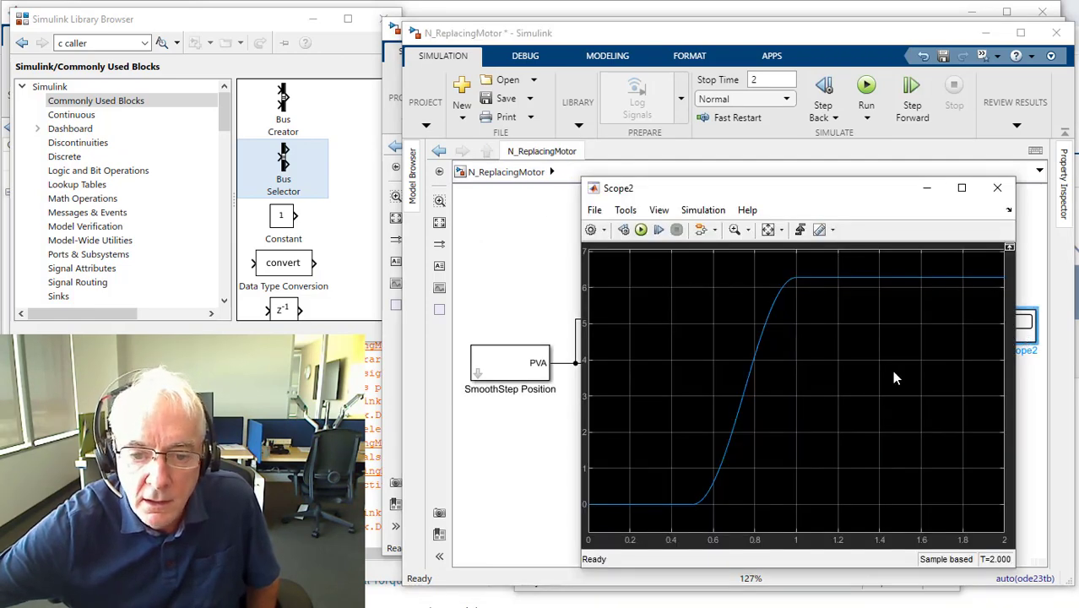